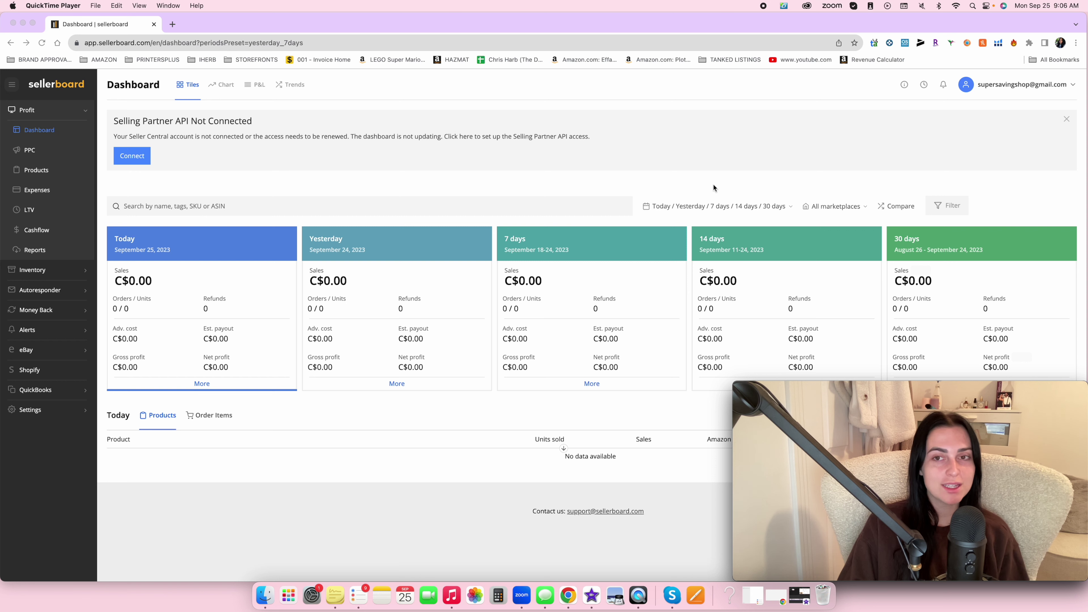
Switch the dashboard period to a custom range and bring its calendar back to May and June 2020.
click(759, 207)
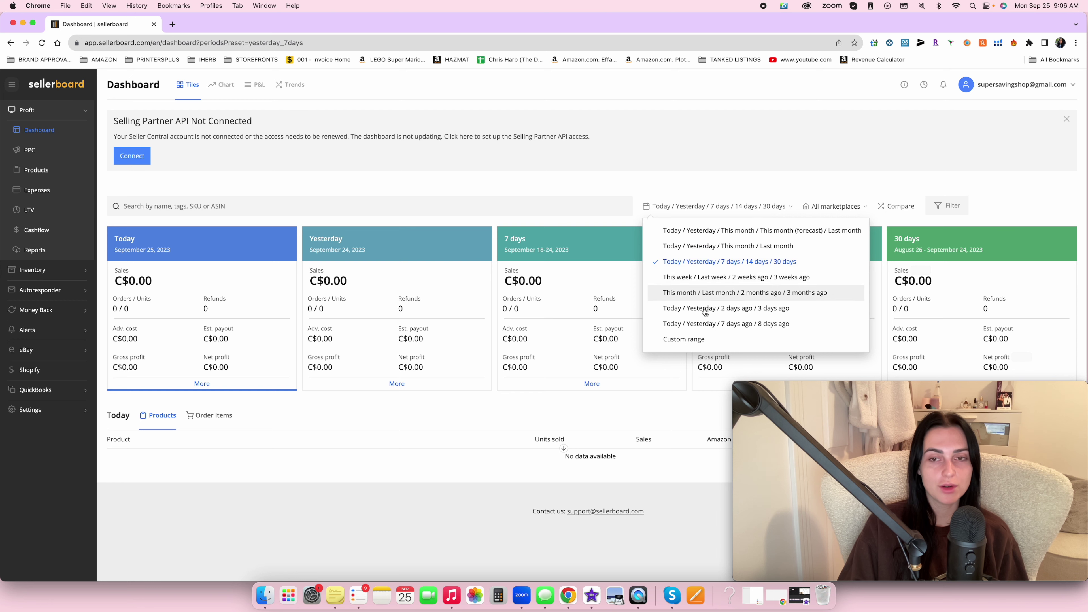
click(690, 339)
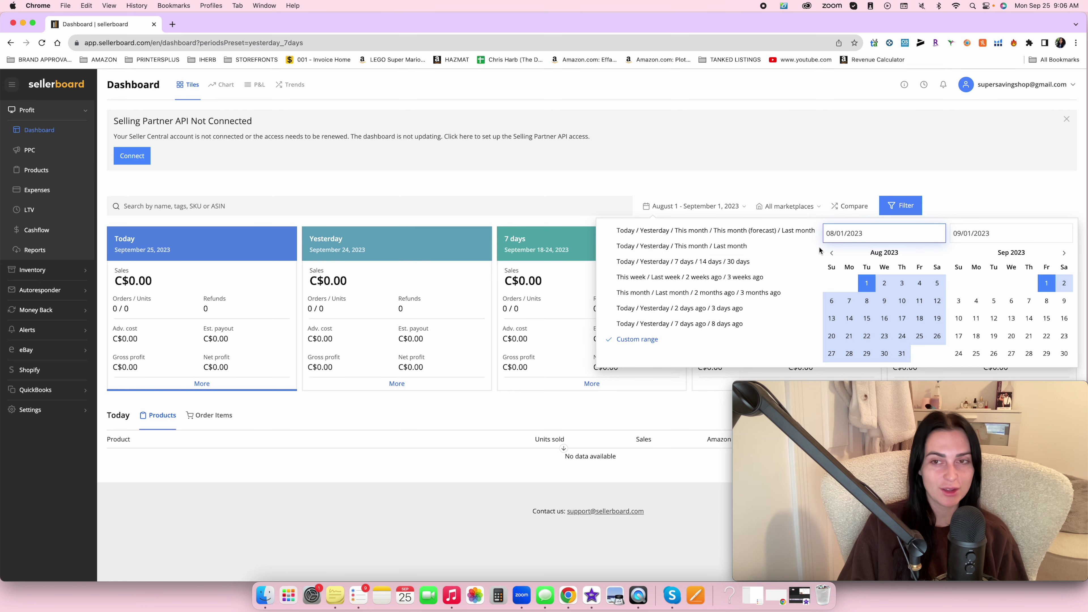
click(832, 253)
click(831, 254)
click(832, 253)
click(831, 253)
click(831, 253)
click(831, 253)
click(831, 253)
click(831, 253)
click(831, 253)
click(831, 253)
click(831, 254)
click(831, 254)
click(831, 254)
click(831, 254)
click(831, 254)
click(832, 253)
click(831, 254)
click(831, 254)
click(831, 254)
click(831, 254)
click(831, 253)
click(831, 254)
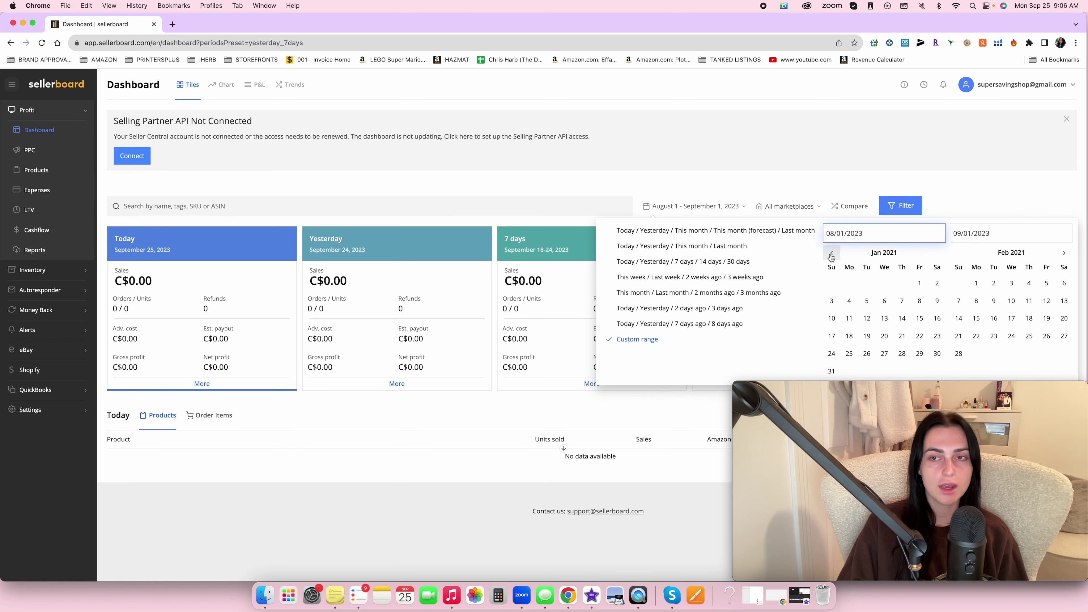
click(831, 254)
click(831, 254)
click(832, 254)
click(831, 253)
click(831, 253)
click(831, 253)
click(831, 254)
click(831, 253)
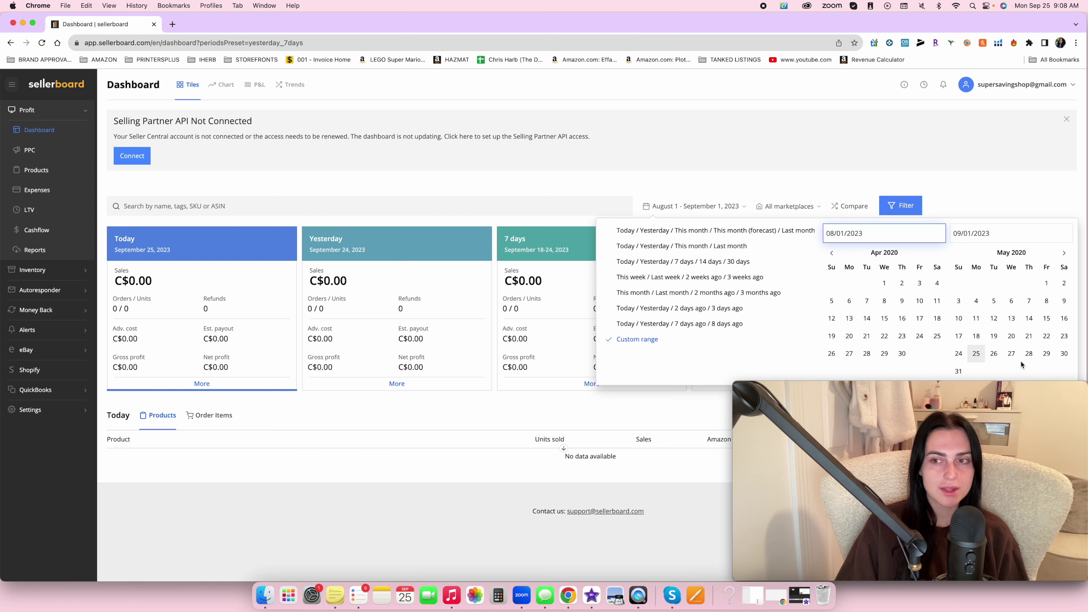
click(1065, 253)
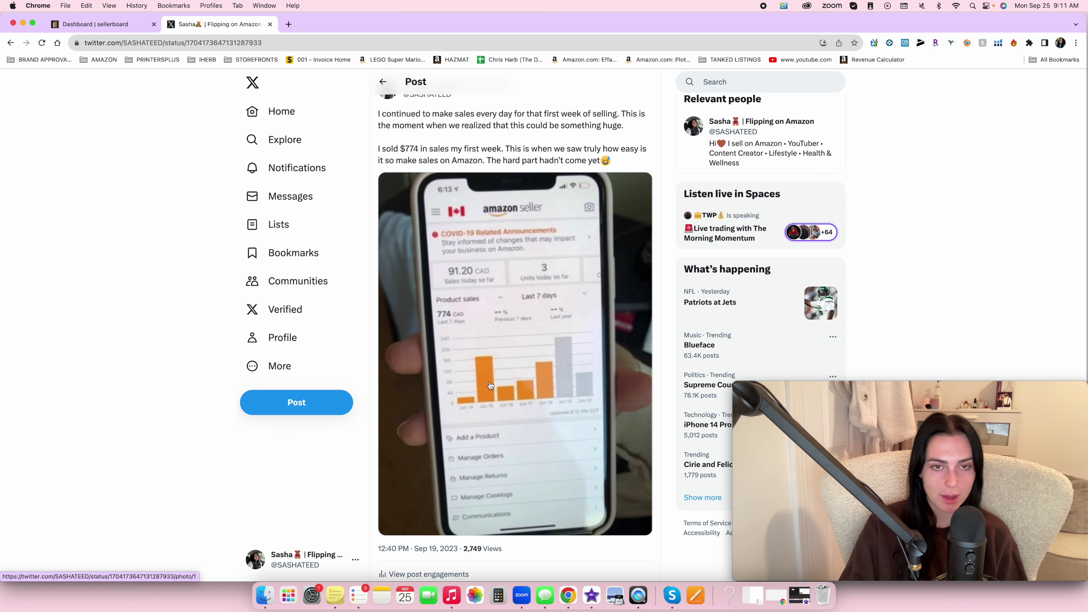
Switch to the X post about the first week of selling and examine its Amazon Seller sales chart.
scroll(490, 385, up, 2)
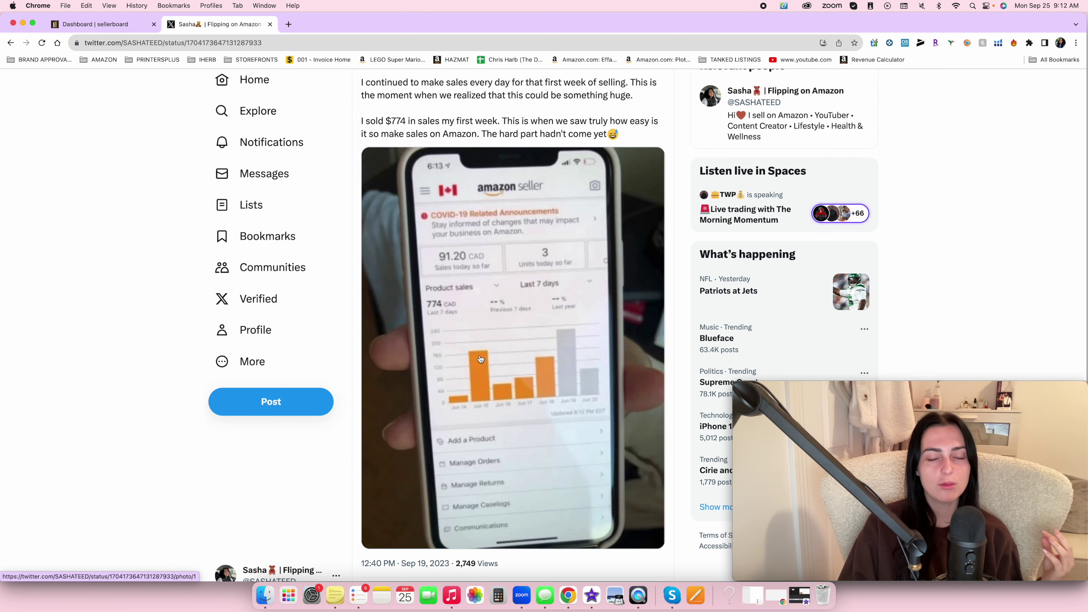
scroll(481, 359, down, 1)
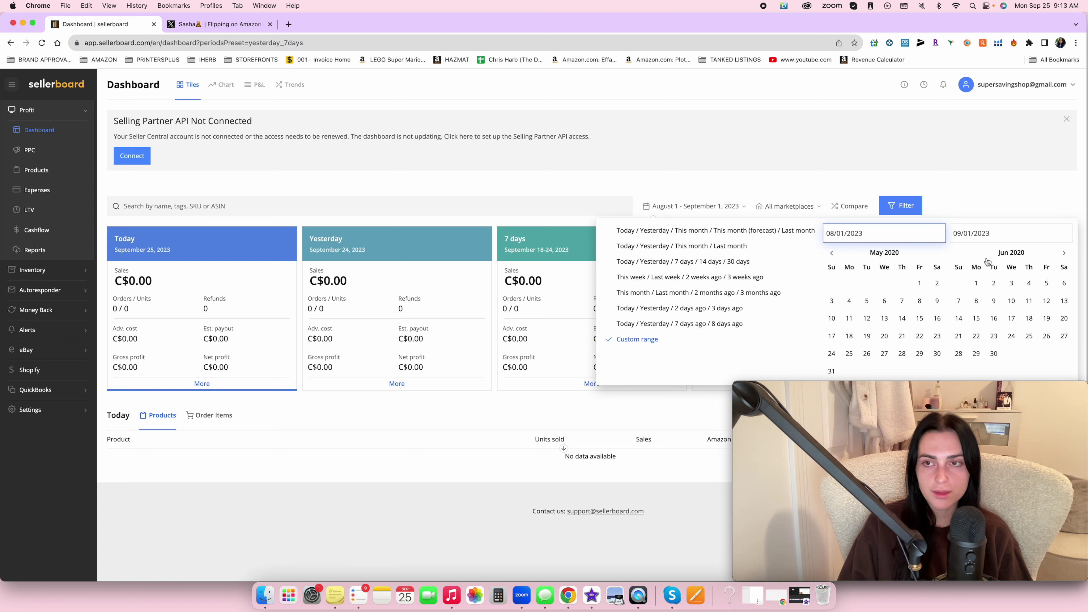
Return to the sellerboard dashboard and filter it to the custom range June 14 to June 30, 2020.
click(958, 318)
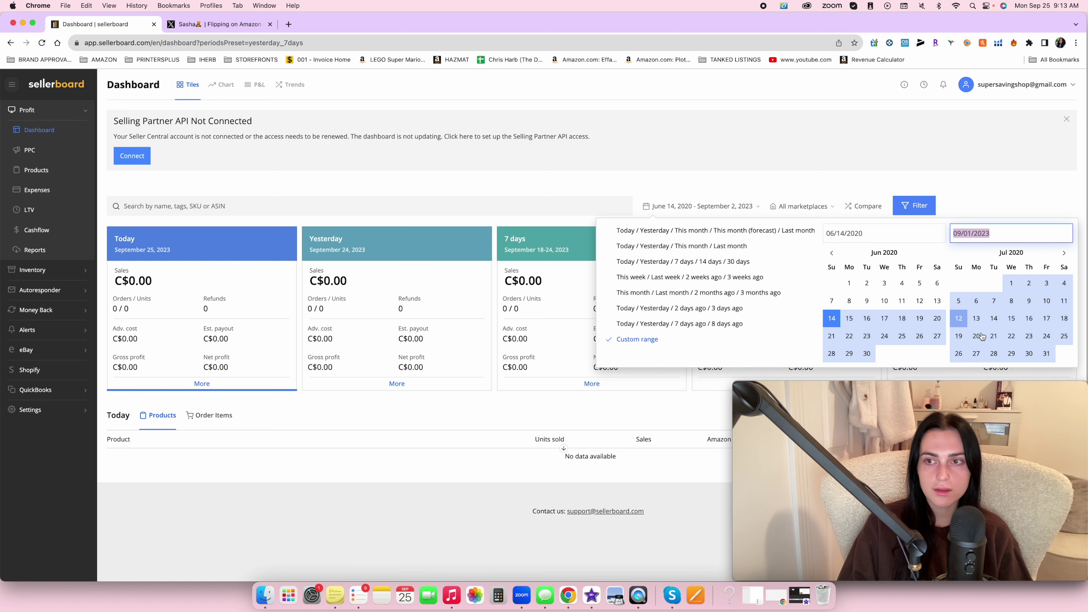
click(866, 358)
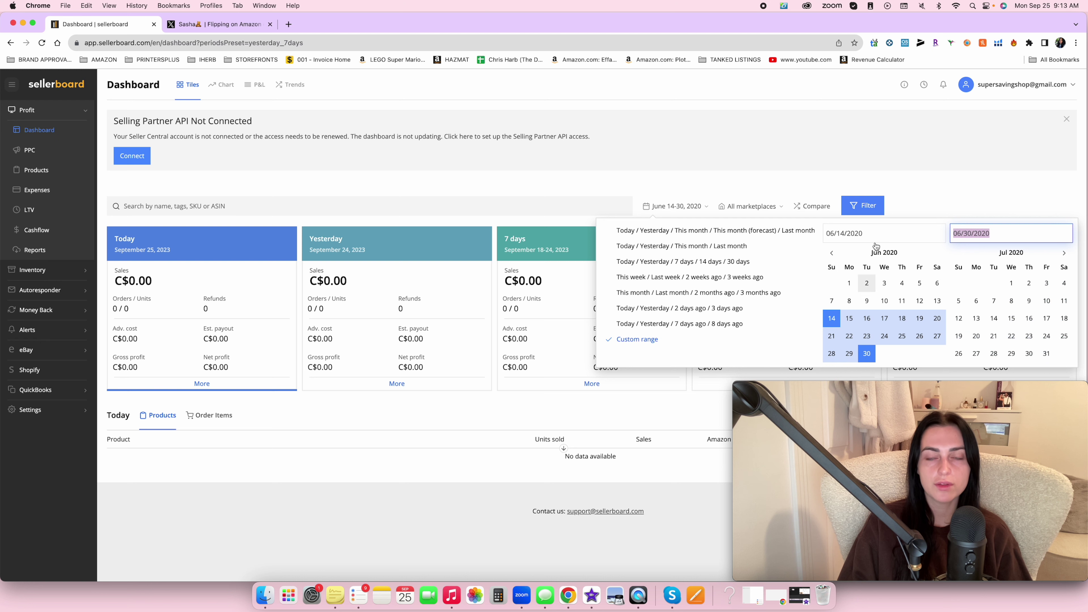
click(871, 206)
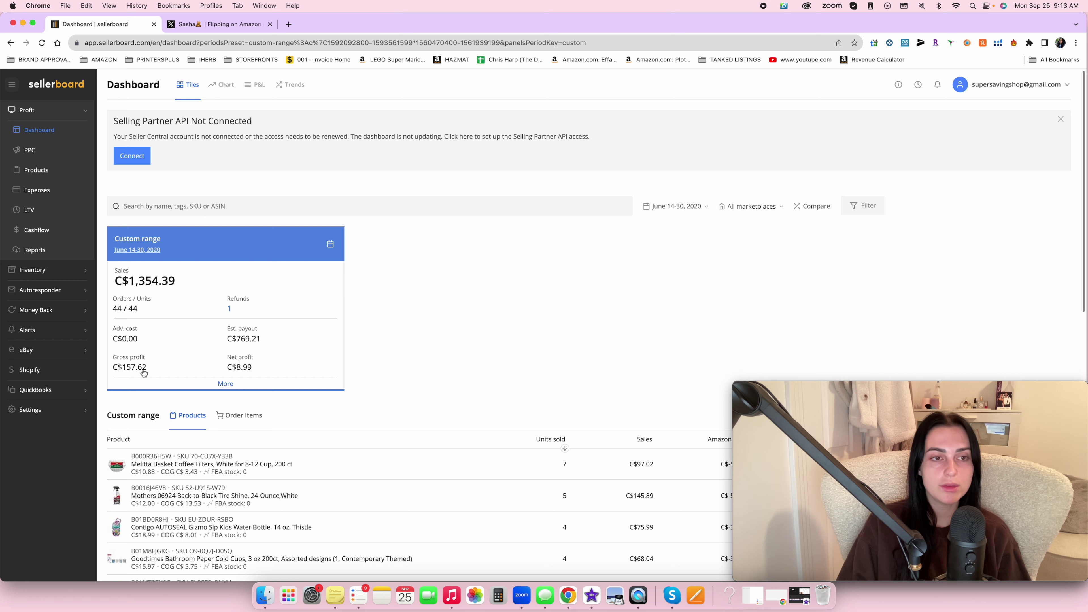
Examine the June 14-30, 2020 product list for units sold, sales and net profit, and check the period's gross profit.
scroll(175, 373, down, 10)
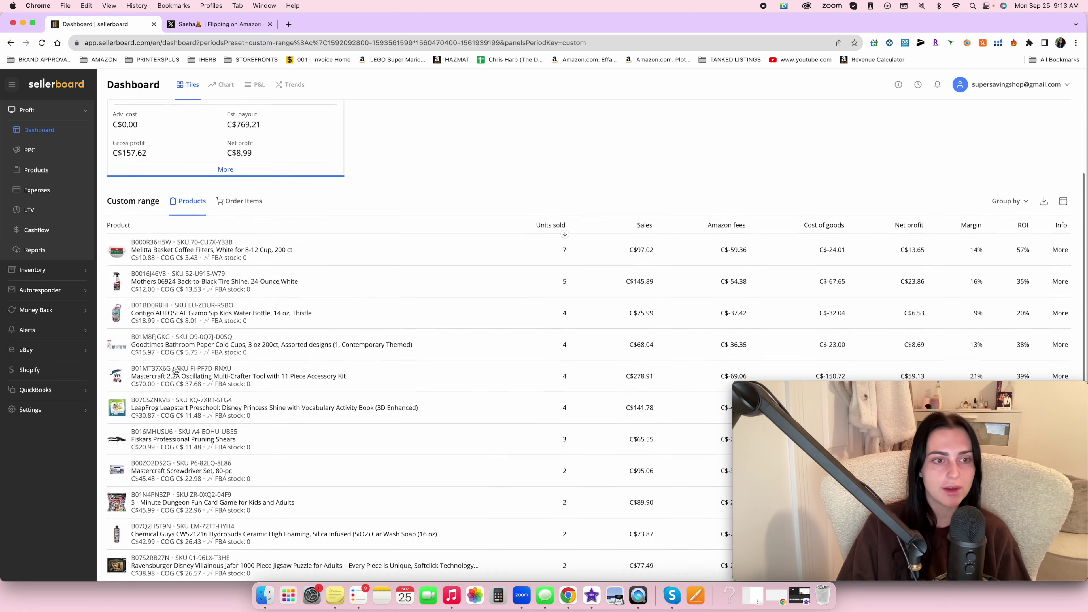
scroll(267, 418, down, 5)
scroll(316, 401, up, 15)
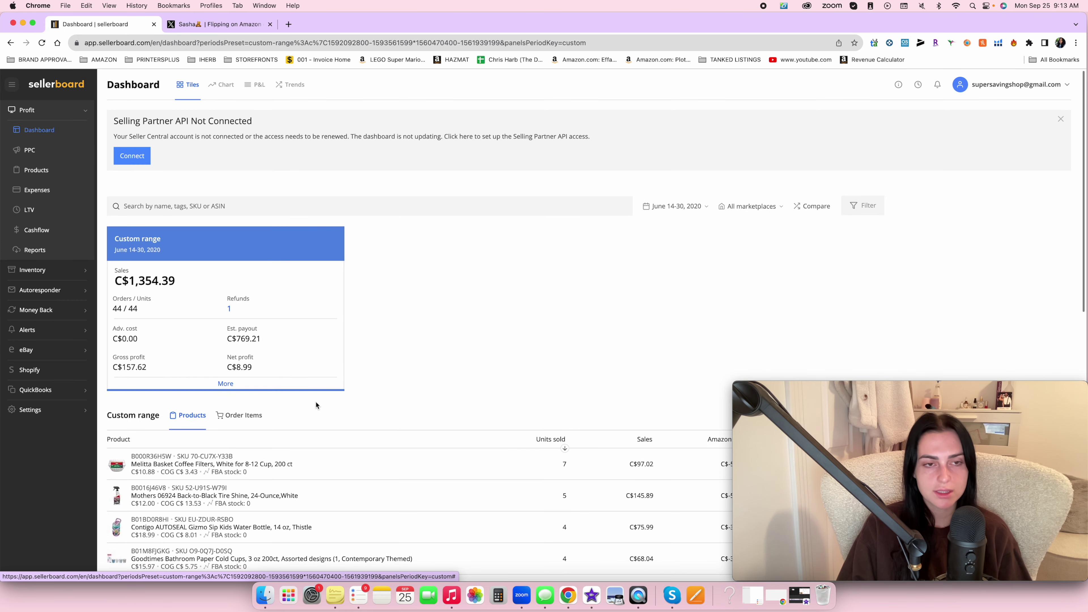
scroll(802, 248, down, 5)
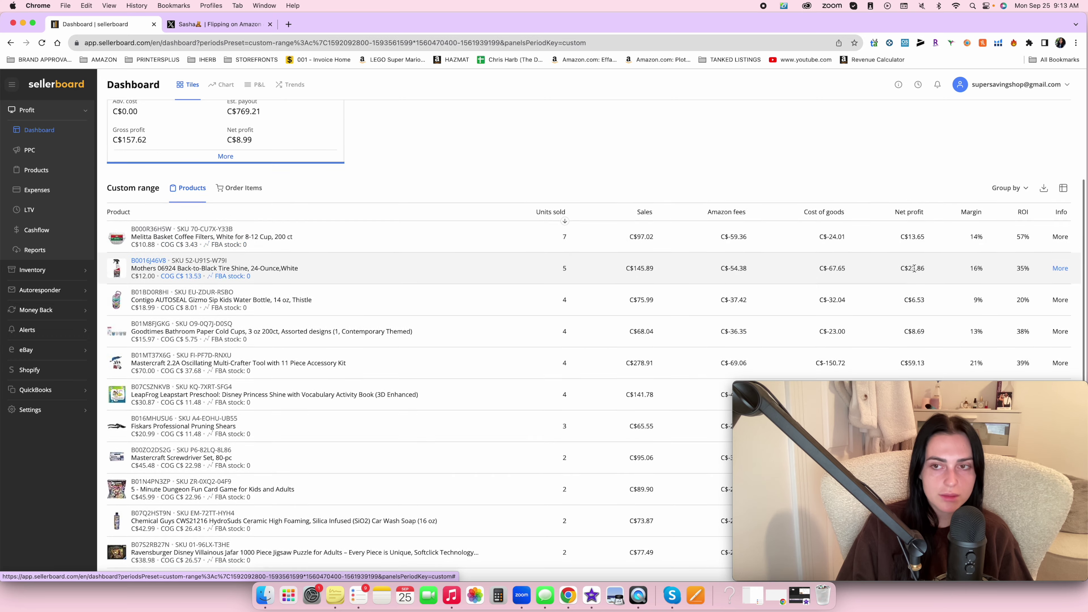
scroll(911, 248, down, 1)
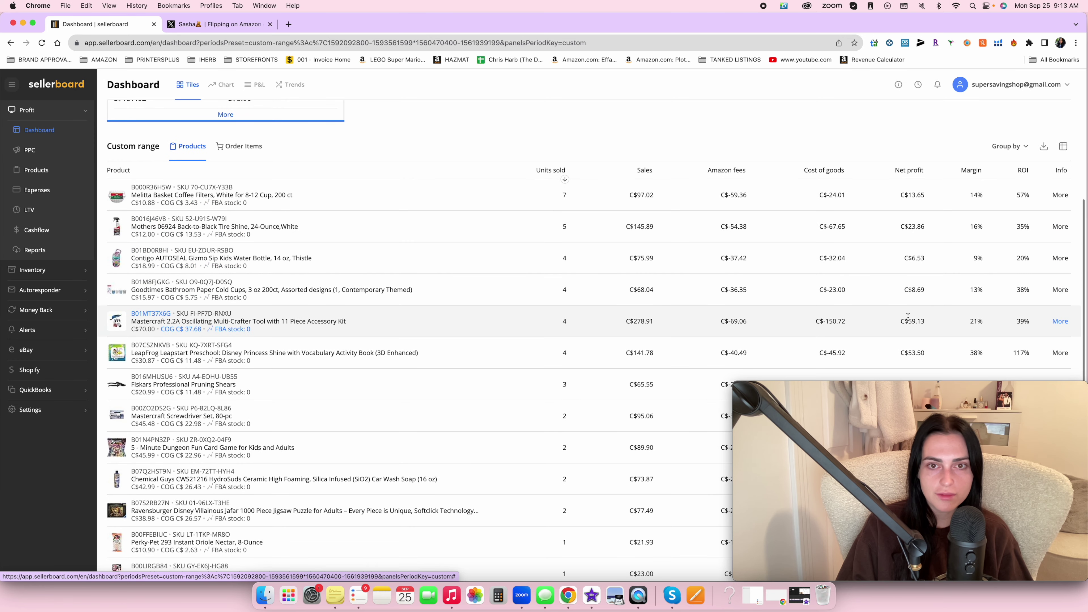
scroll(915, 319, down, 5)
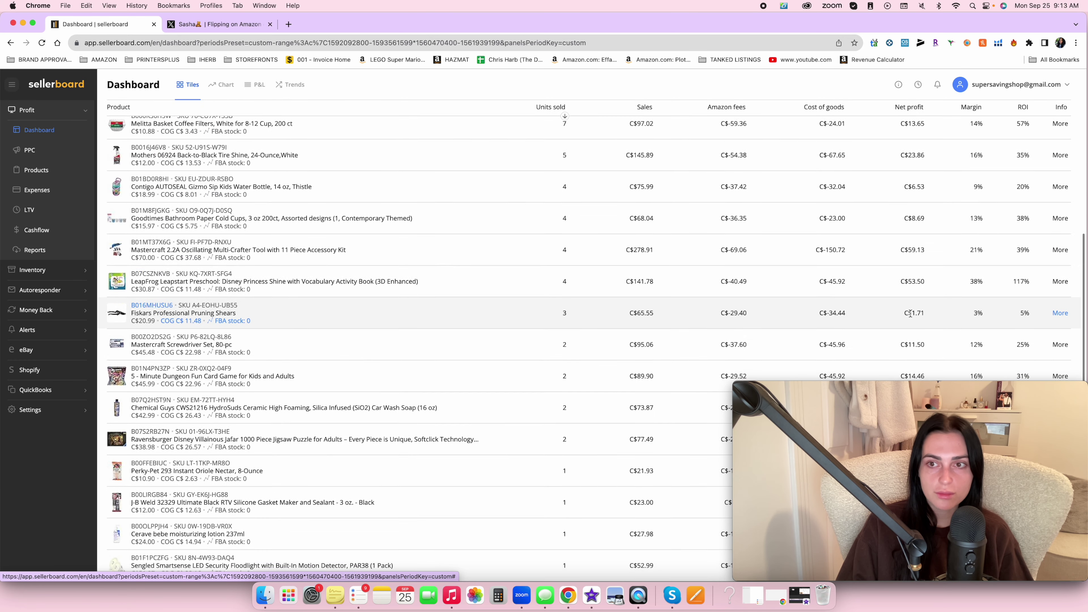
scroll(910, 313, up, 10)
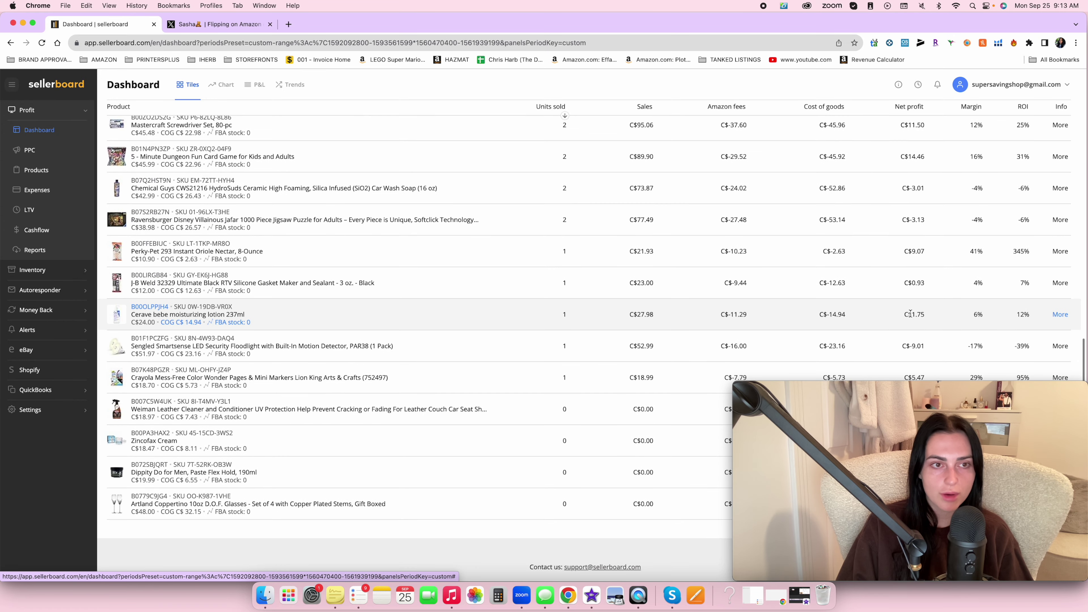
scroll(910, 313, down, 4)
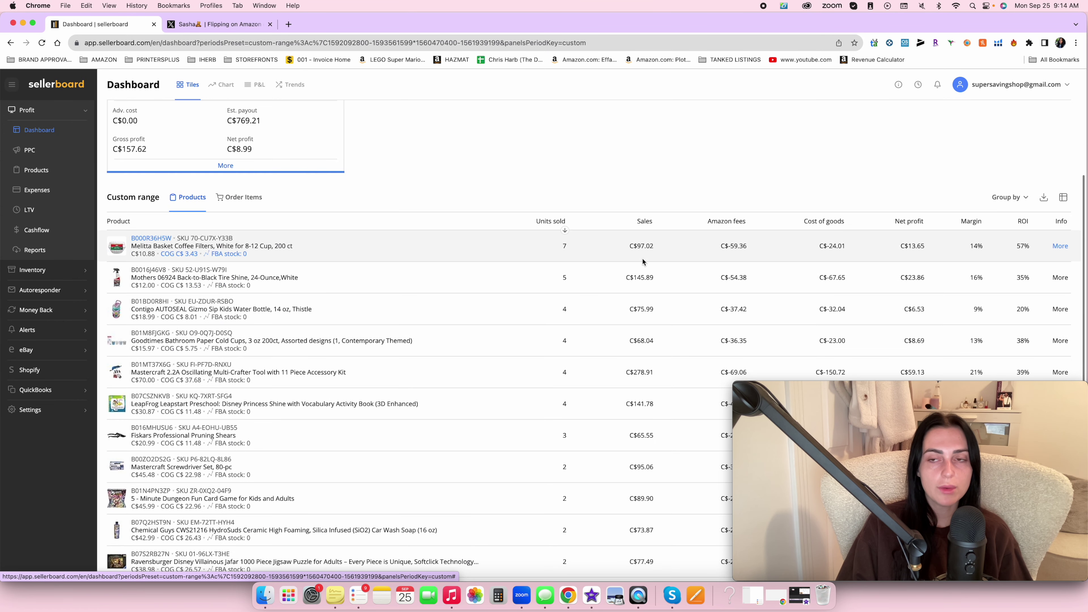
scroll(567, 265, down, 6)
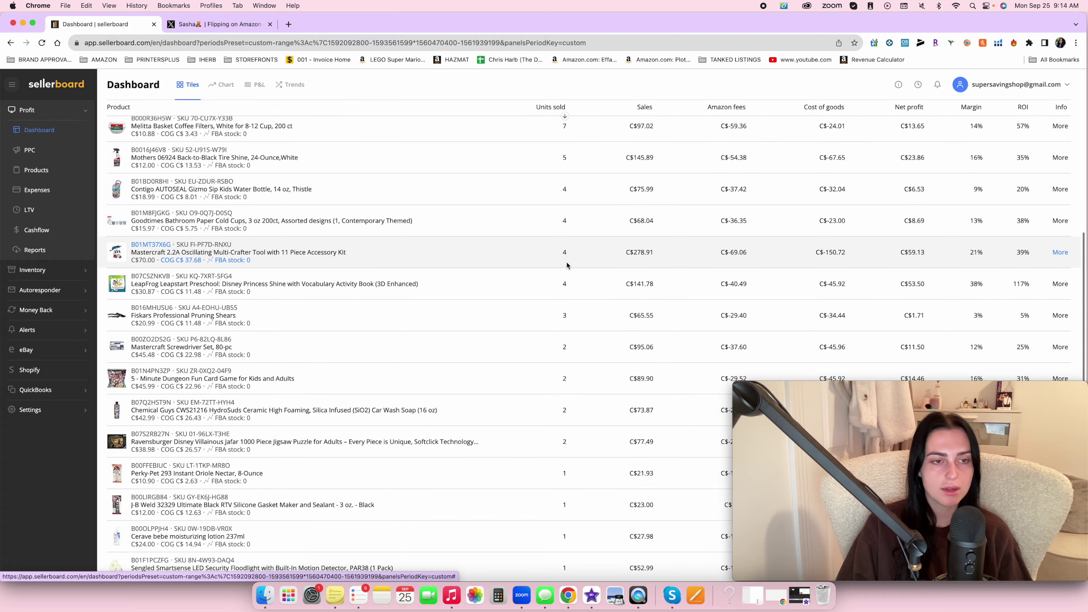
scroll(567, 266, up, 10)
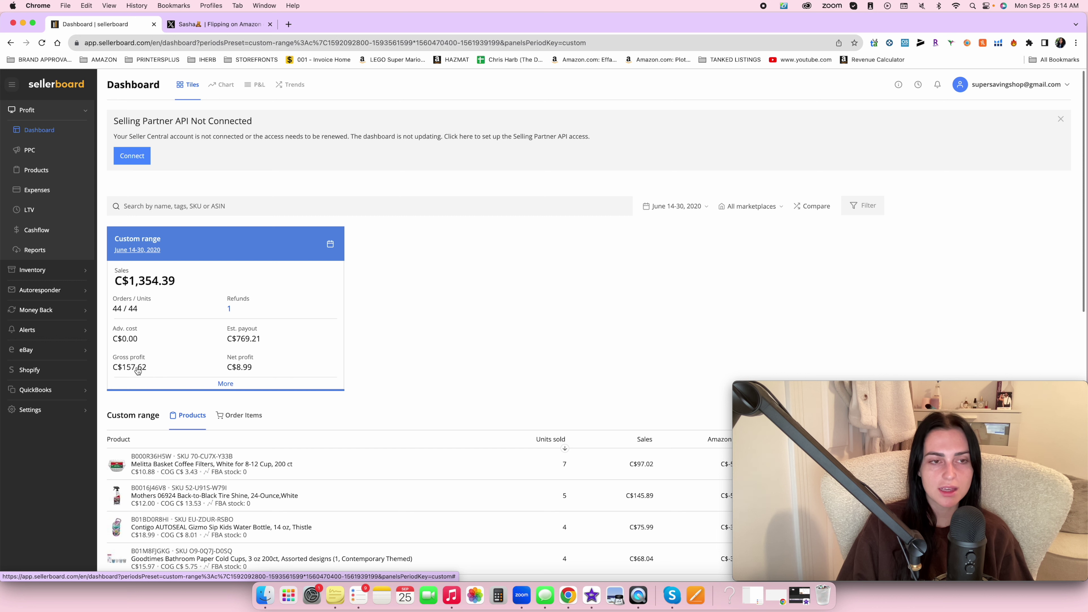
mouse_move(131, 376)
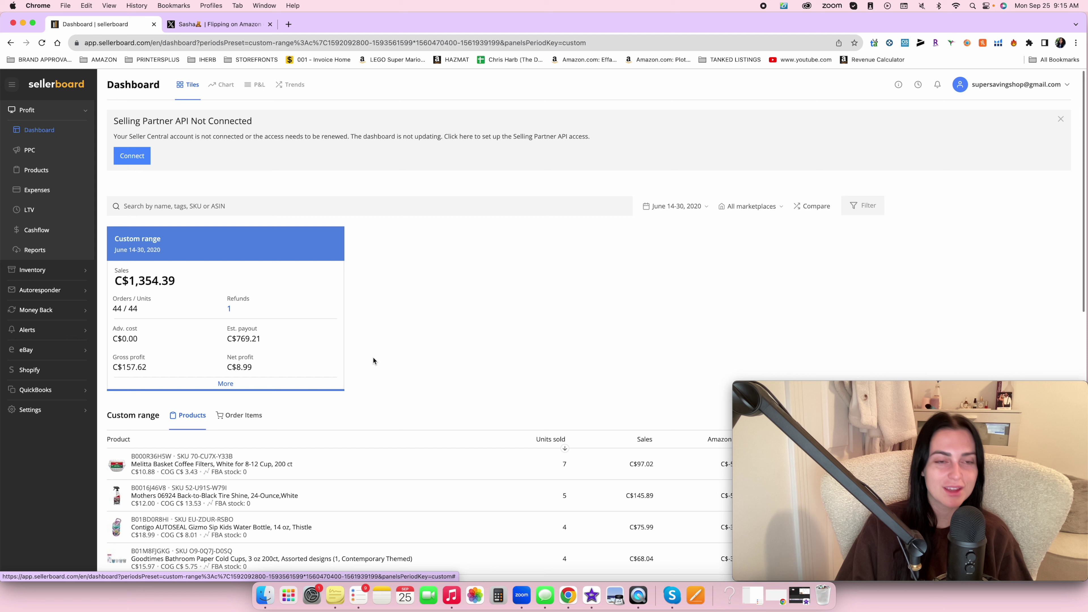
Filter the dashboard to the custom range July 1 to July 31, 2020.
click(679, 211)
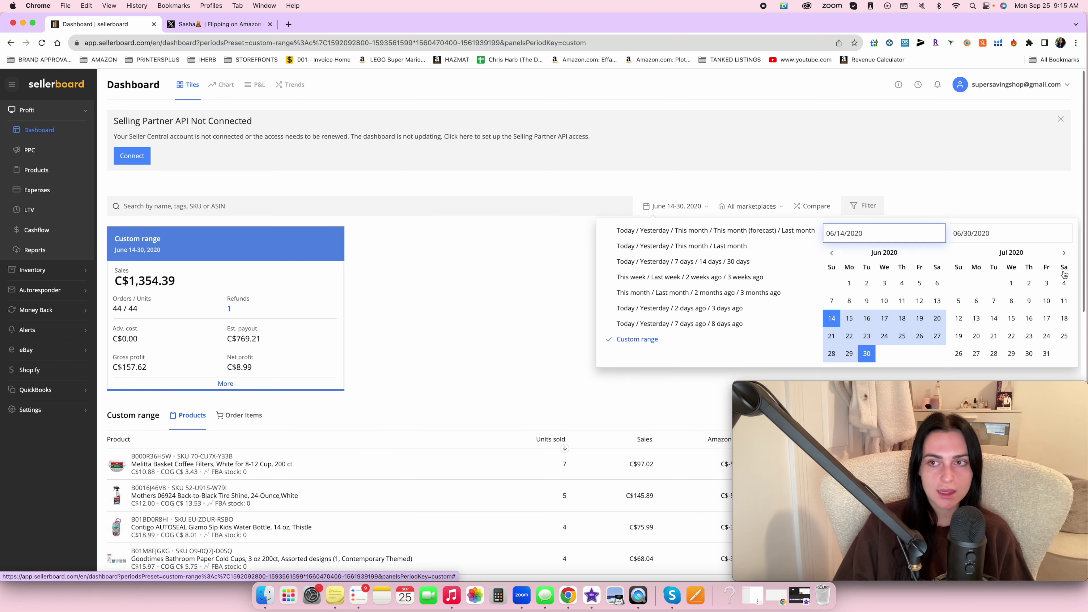
click(1011, 283)
click(1047, 354)
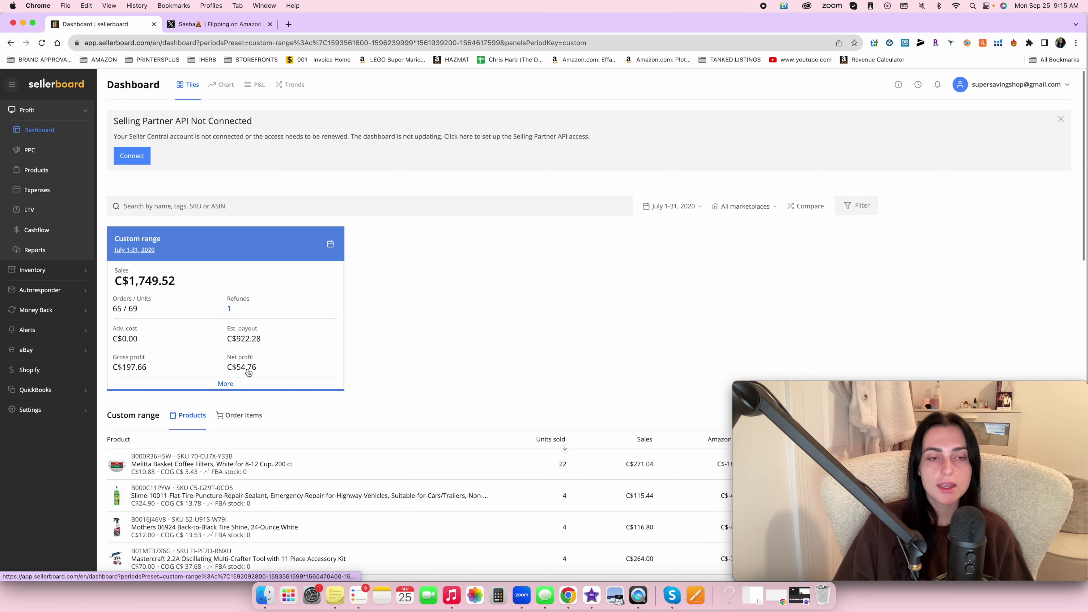
Examine the July 2020 profit figures and the net profit of the products sold that month.
mouse_move(242, 372)
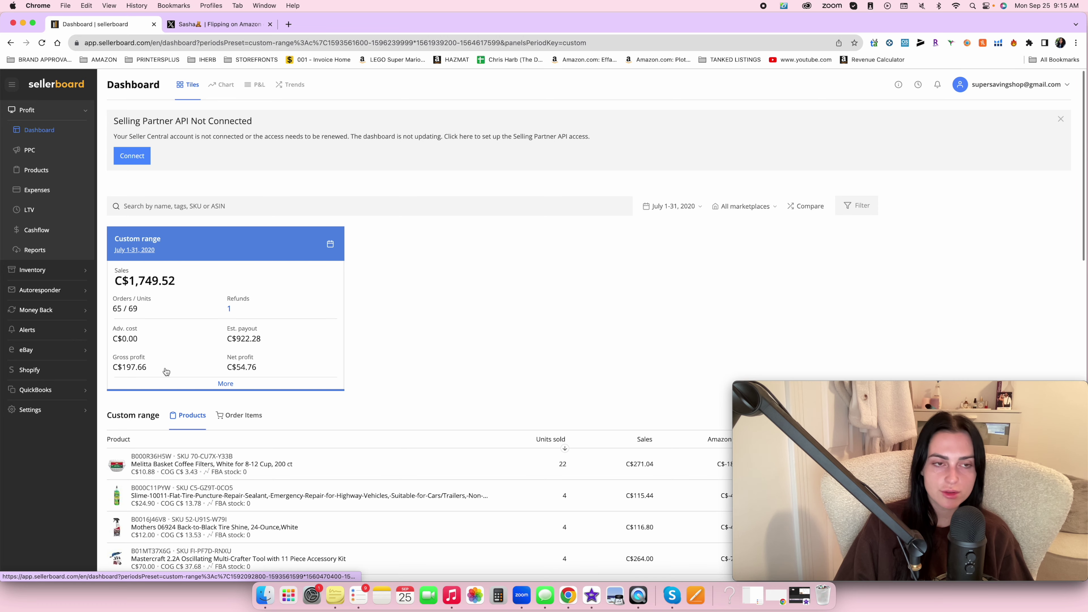
scroll(896, 281, down, 10)
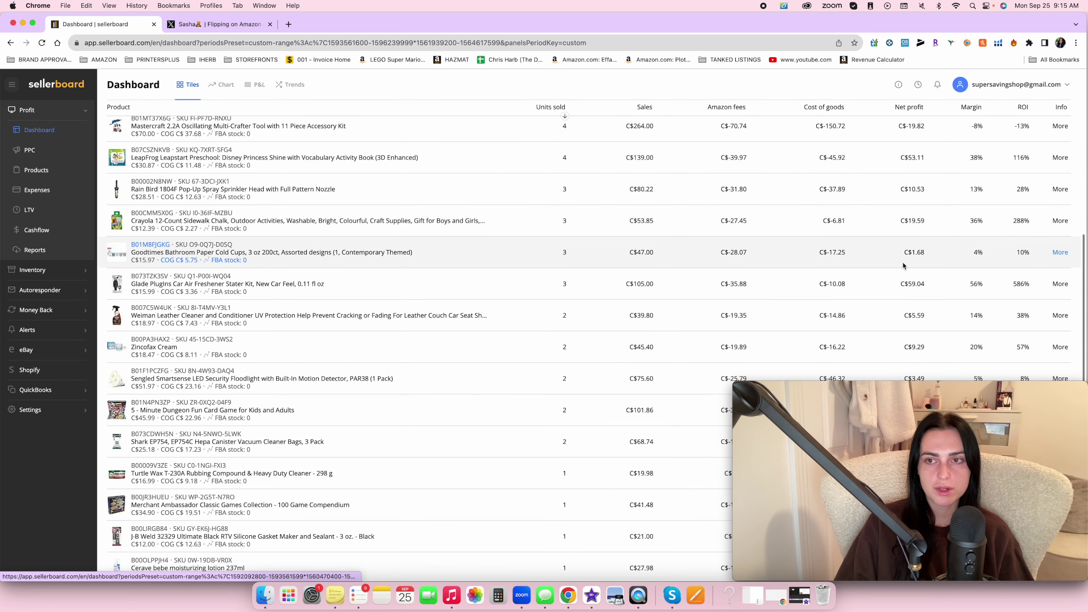
scroll(902, 272, up, 10)
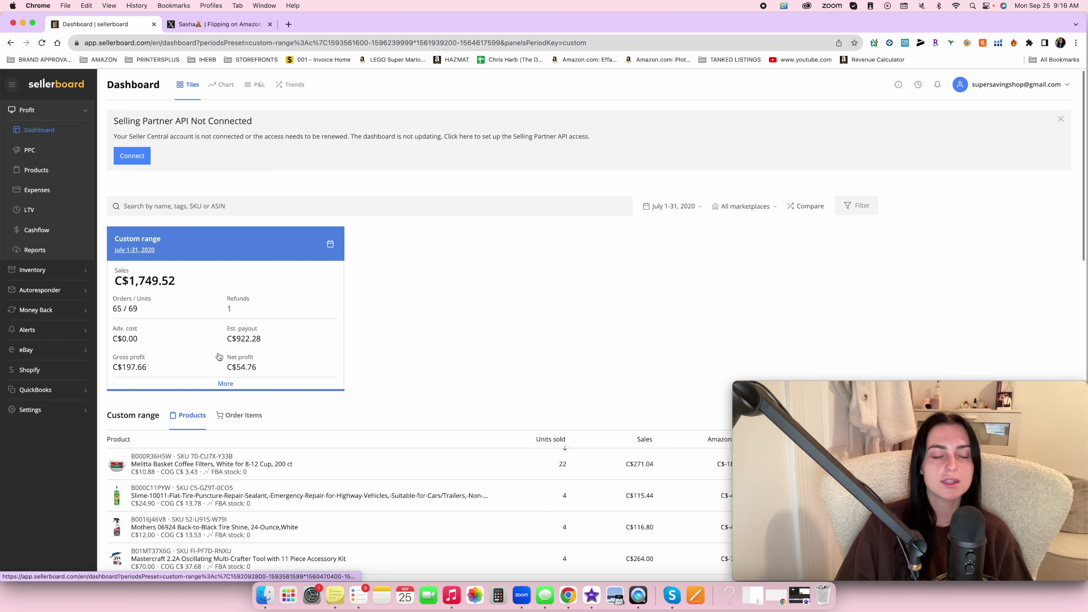
Filter the dashboard to the custom range August 1 to August 31, 2020.
click(673, 206)
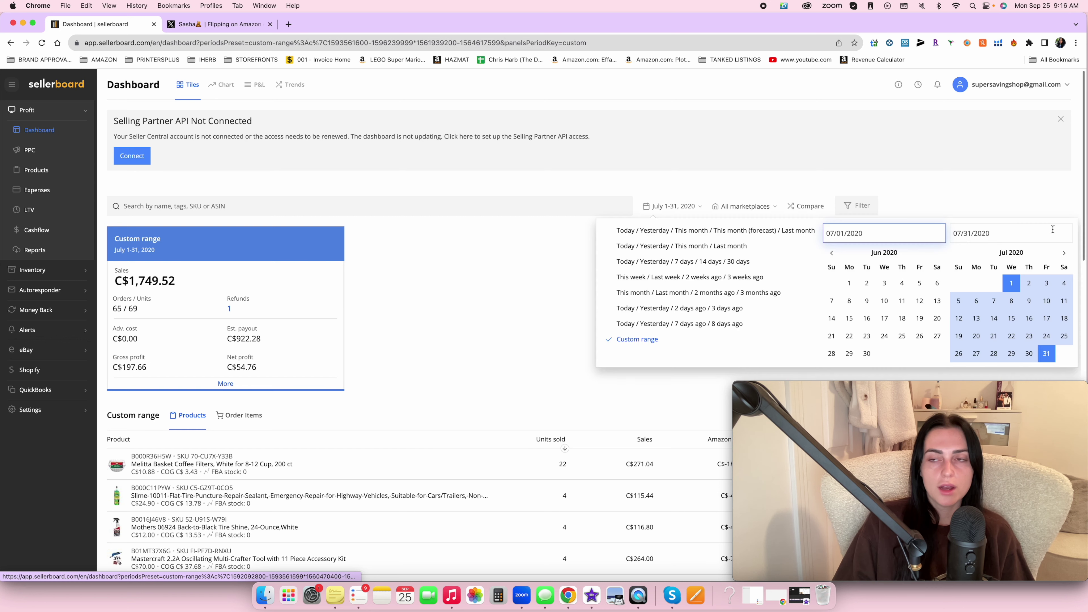
click(1064, 253)
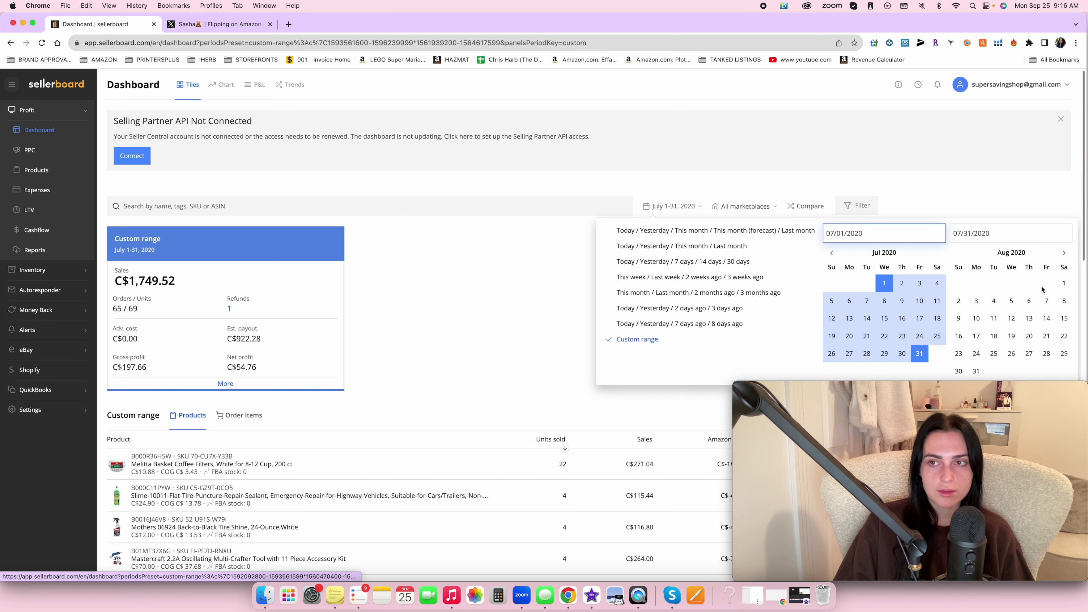
click(1064, 283)
click(976, 371)
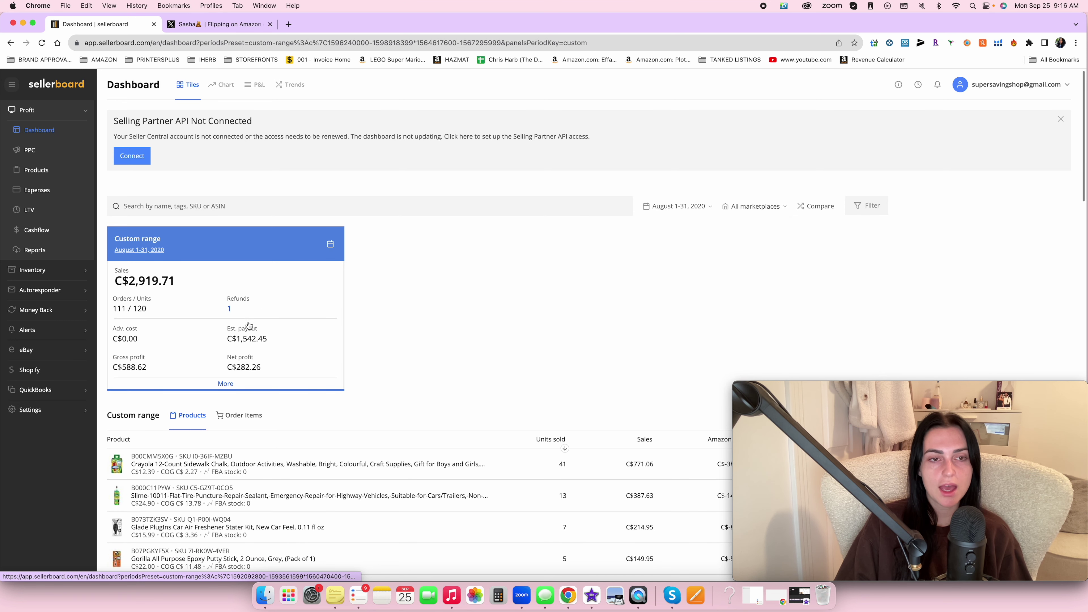
Examine the detailed August 2020 breakdown, including margin and ROI, and highlight the gross profit on the summary tile.
click(219, 383)
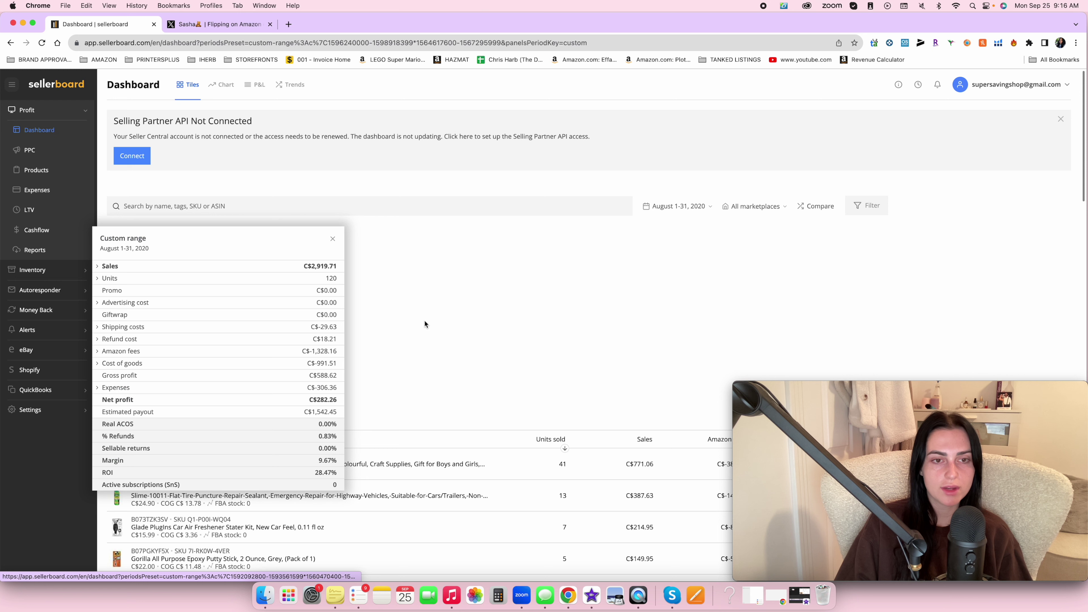
click(366, 318)
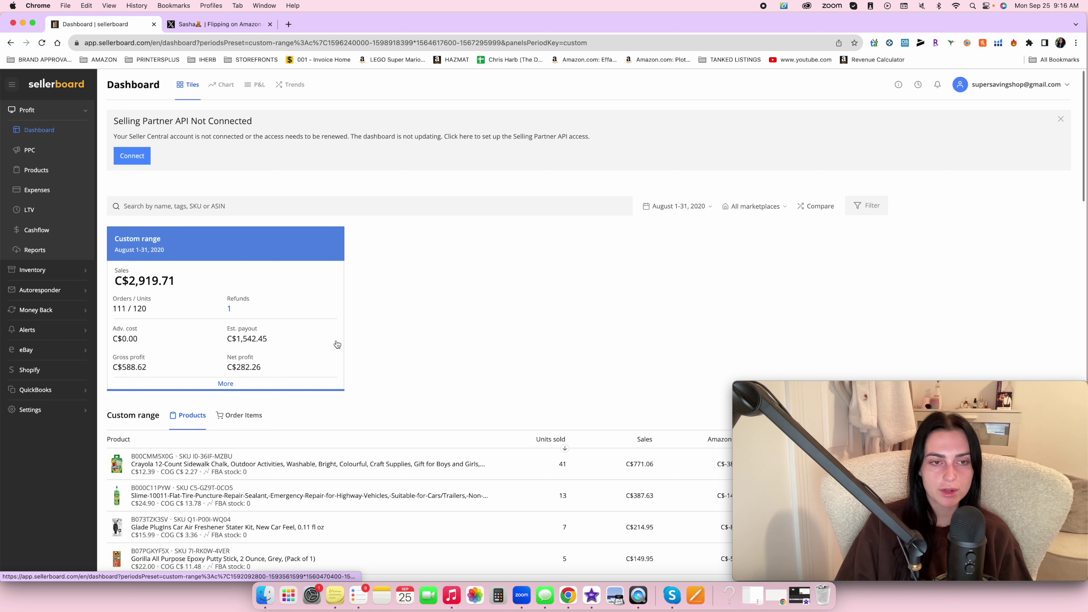
click(236, 384)
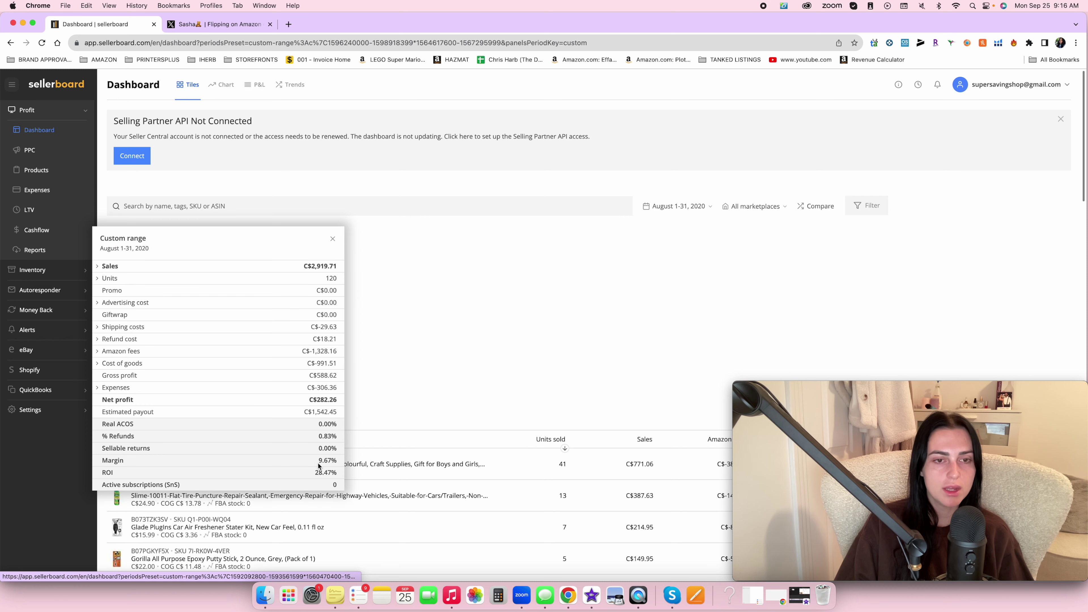
mouse_move(317, 462)
mouse_down()
mouse_move(348, 461)
mouse_move(331, 456)
mouse_up()
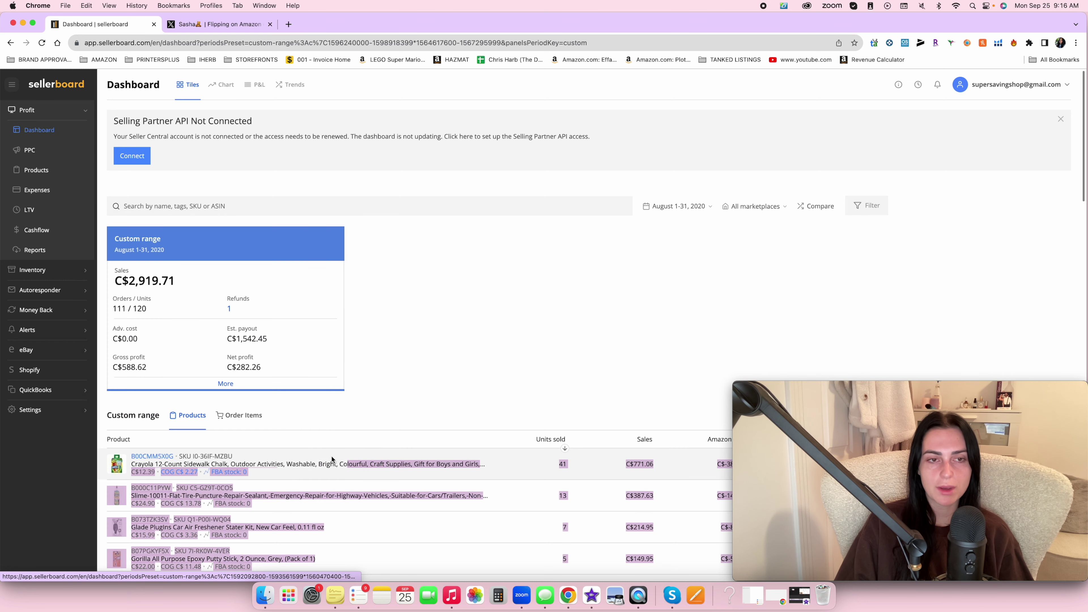
click(226, 384)
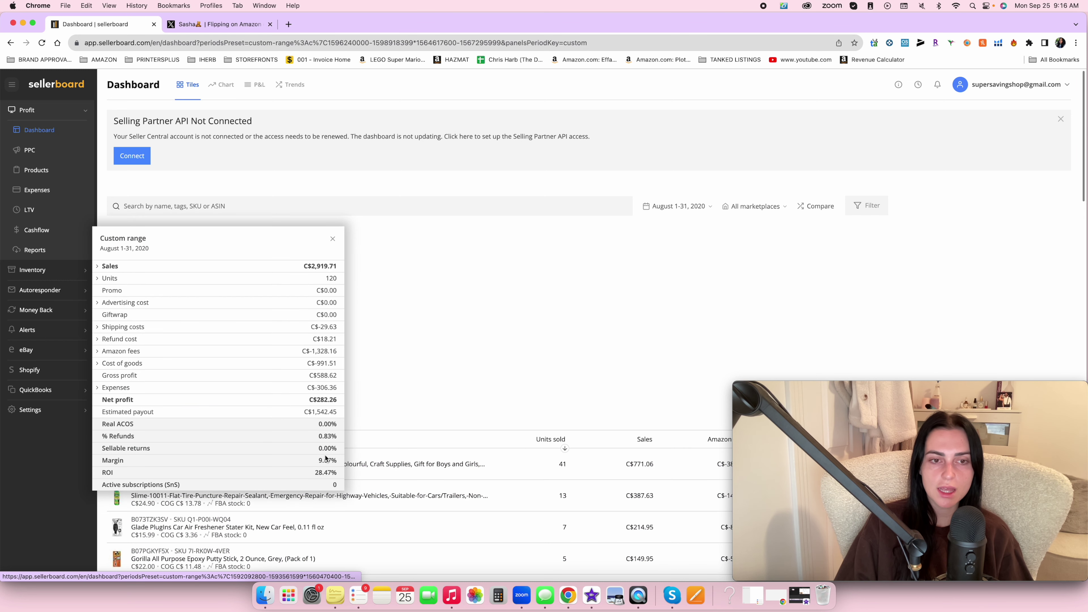
click(443, 353)
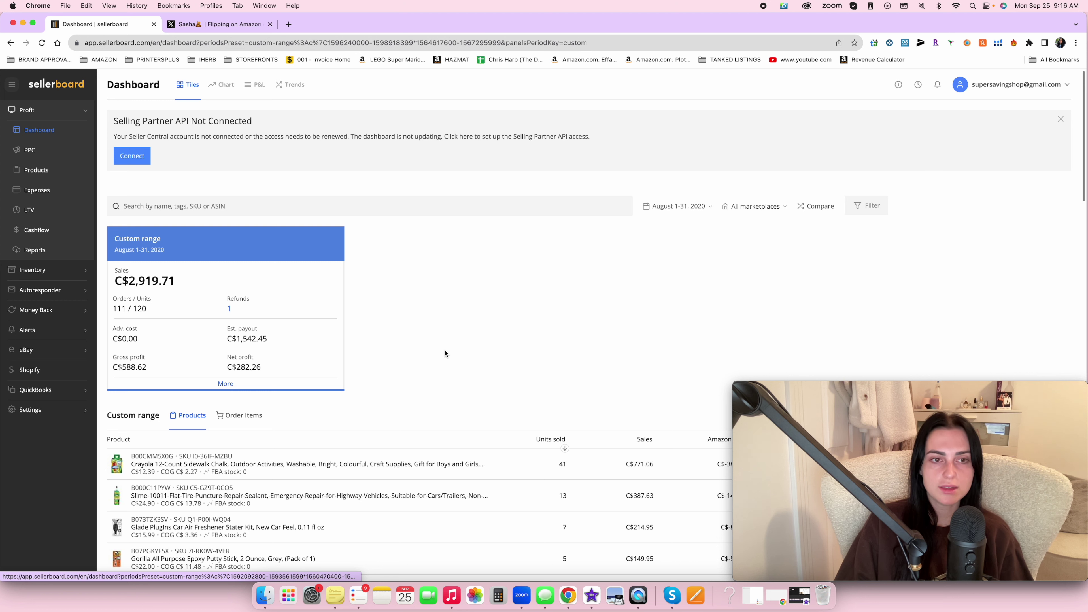
drag(153, 369, 114, 368)
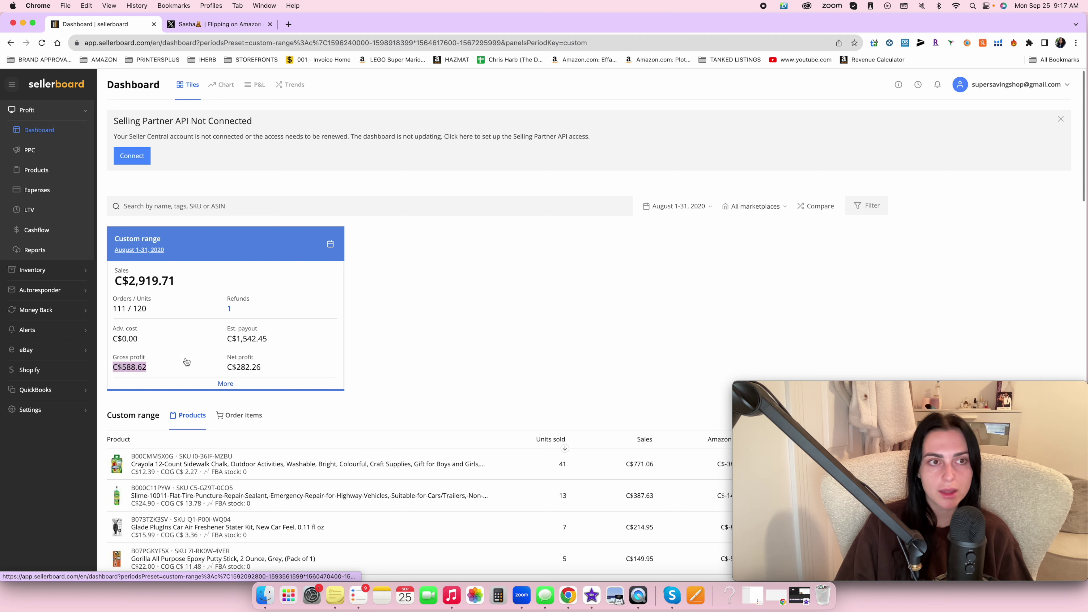
Examine the individual expense items in the detailed August 2020 breakdown, including Dymo Printer and Tactical Arbitrage, and close the breakdown.
click(168, 365)
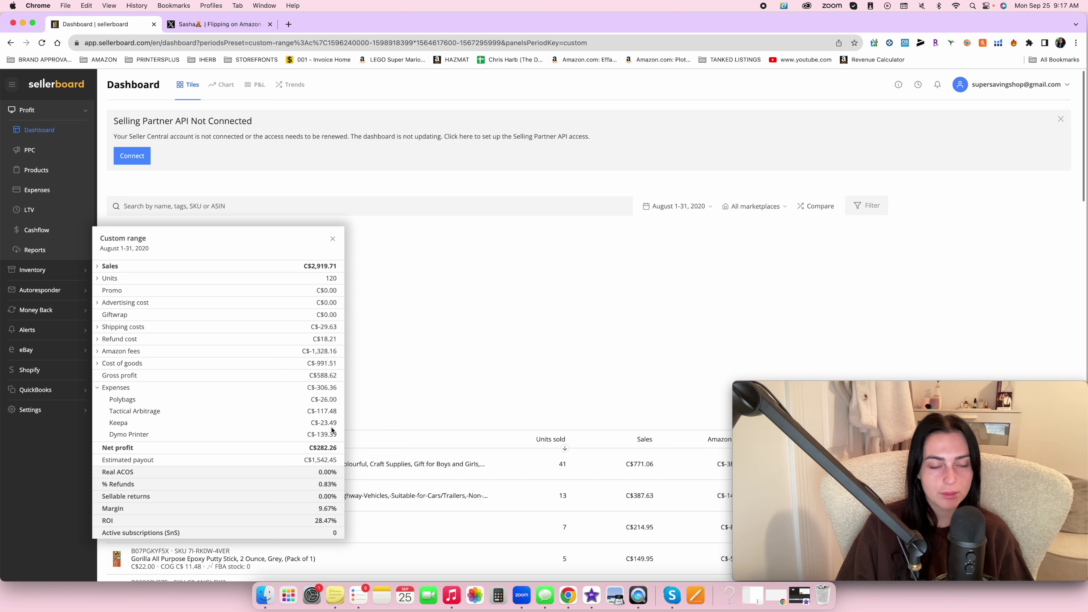
drag(338, 438, 318, 422)
click(318, 435)
drag(336, 412, 319, 410)
click(319, 410)
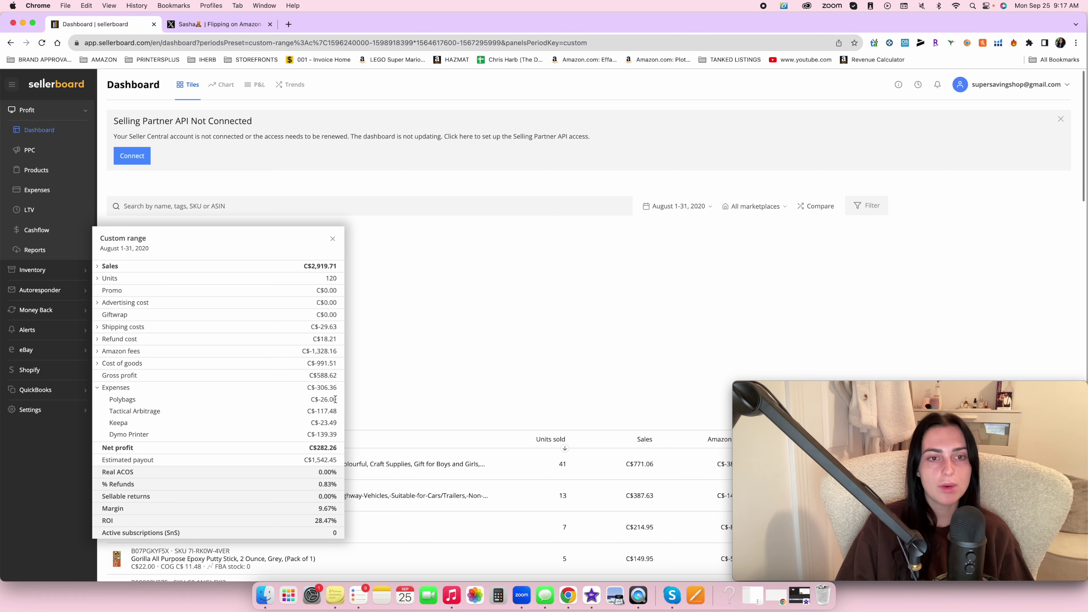
click(333, 239)
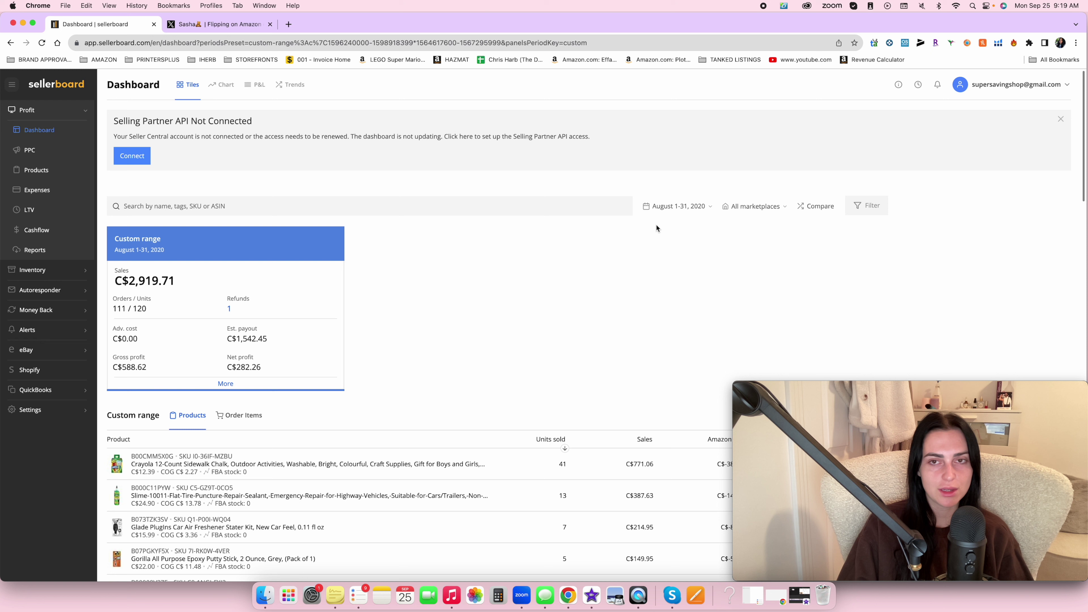
Filter the dashboard to the custom range September 1 to September 30, 2020.
click(677, 206)
click(1063, 253)
click(993, 285)
click(1011, 353)
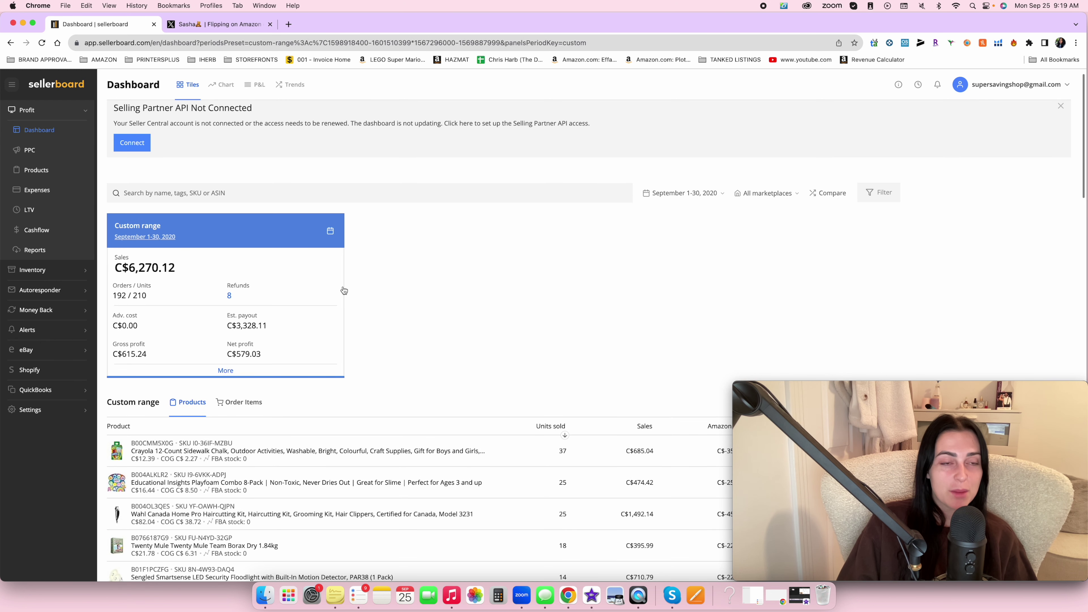
Examine the detailed September 2020 breakdown with its expenses, margin and ROI, and close the breakdown.
click(221, 372)
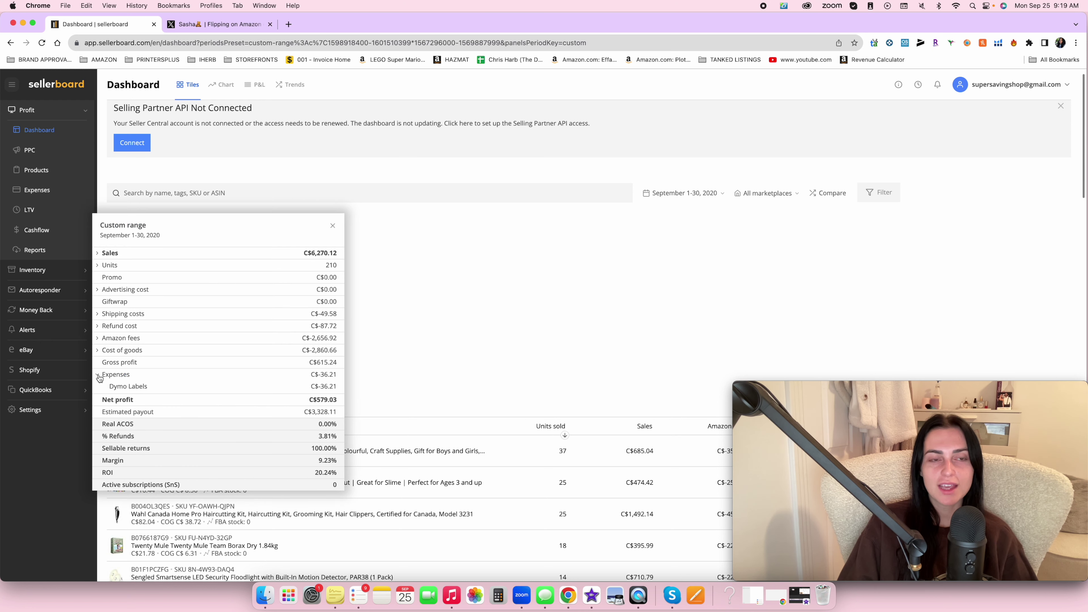
click(98, 375)
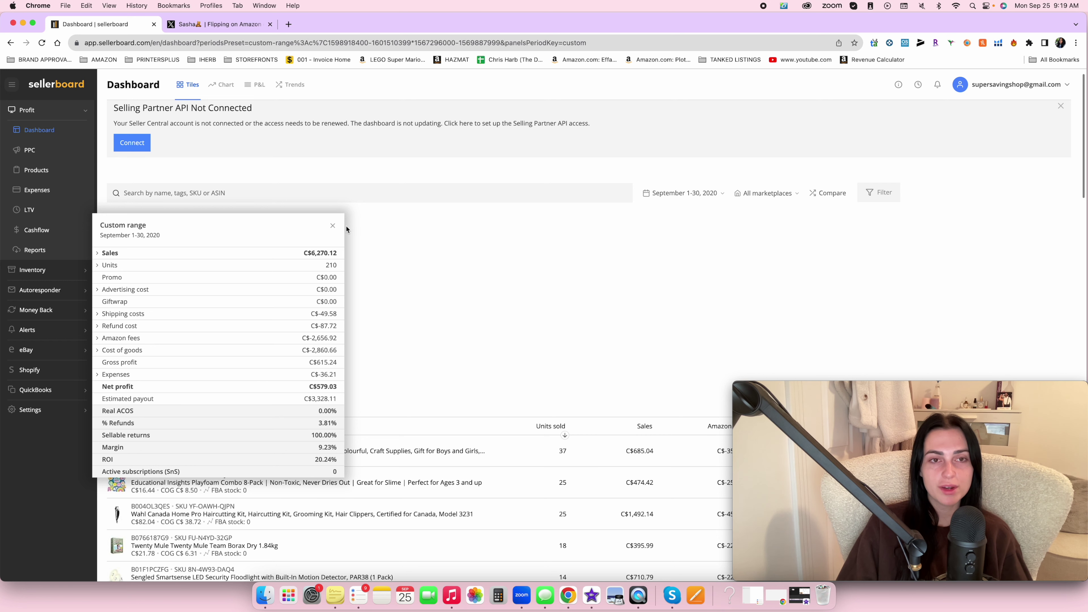
click(332, 228)
Examine the units sold and net profit of the products sold in September 2020, and compare them with the month's summary tile.
scroll(480, 247, down, 5)
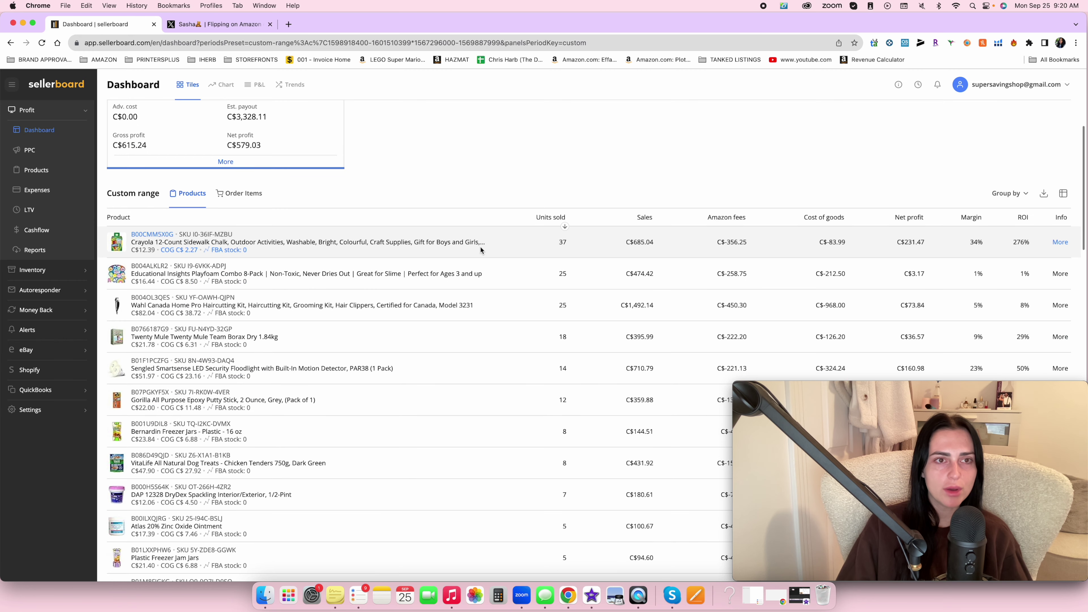
scroll(519, 245, down, 2)
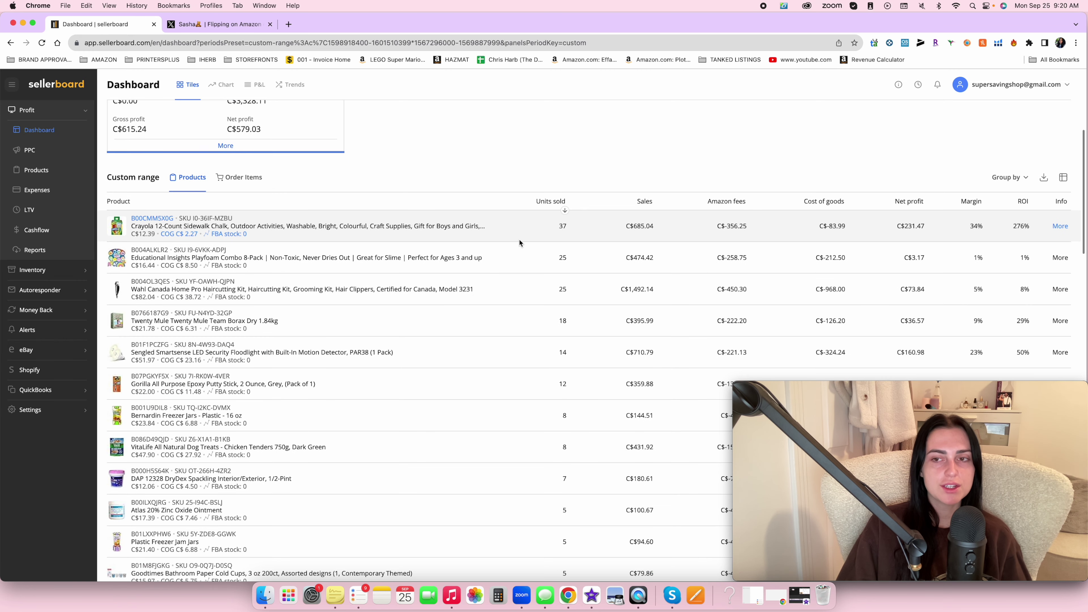
scroll(519, 240, down, 2)
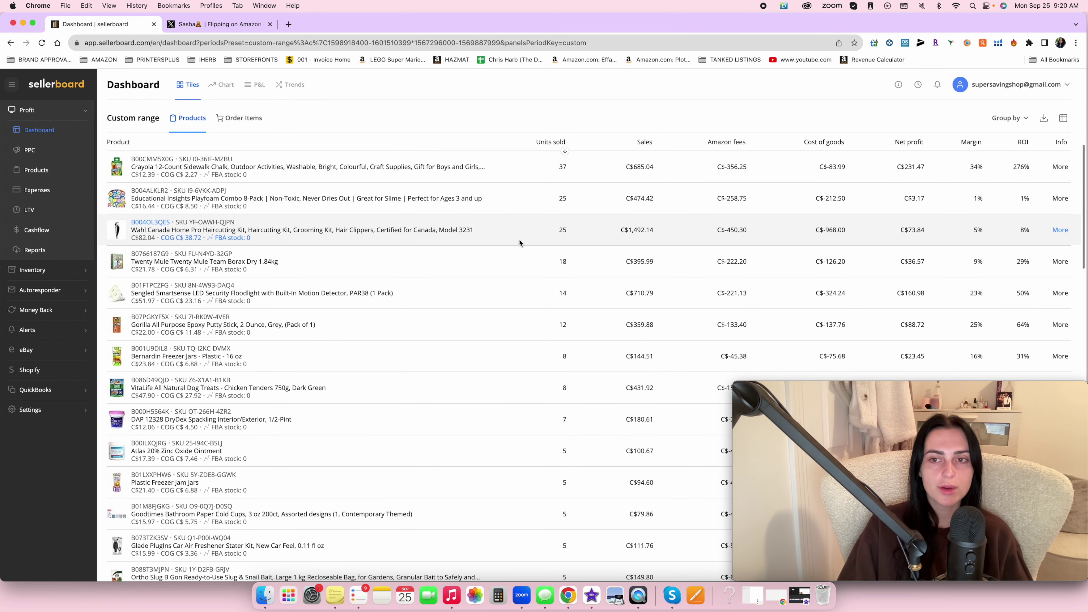
scroll(519, 239, down, 4)
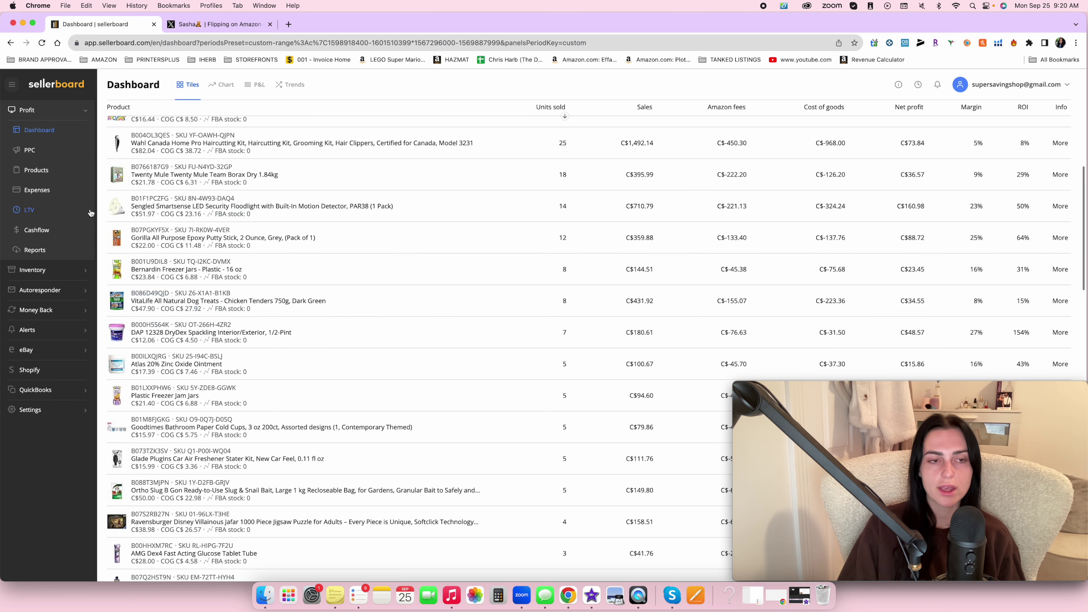
mouse_move(236, 342)
scroll(558, 254, up, 9)
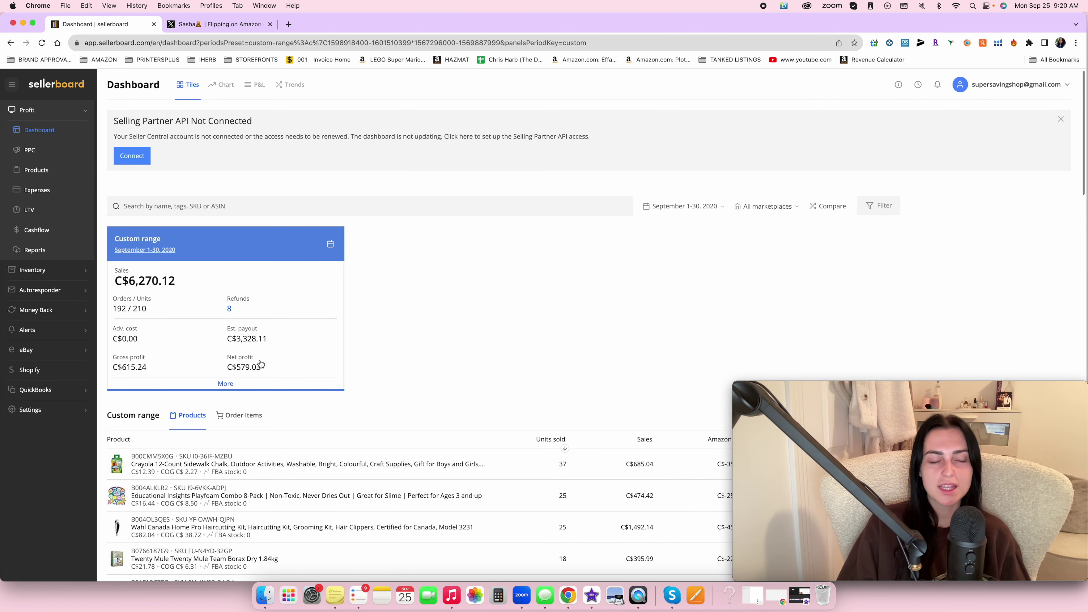
mouse_move(253, 372)
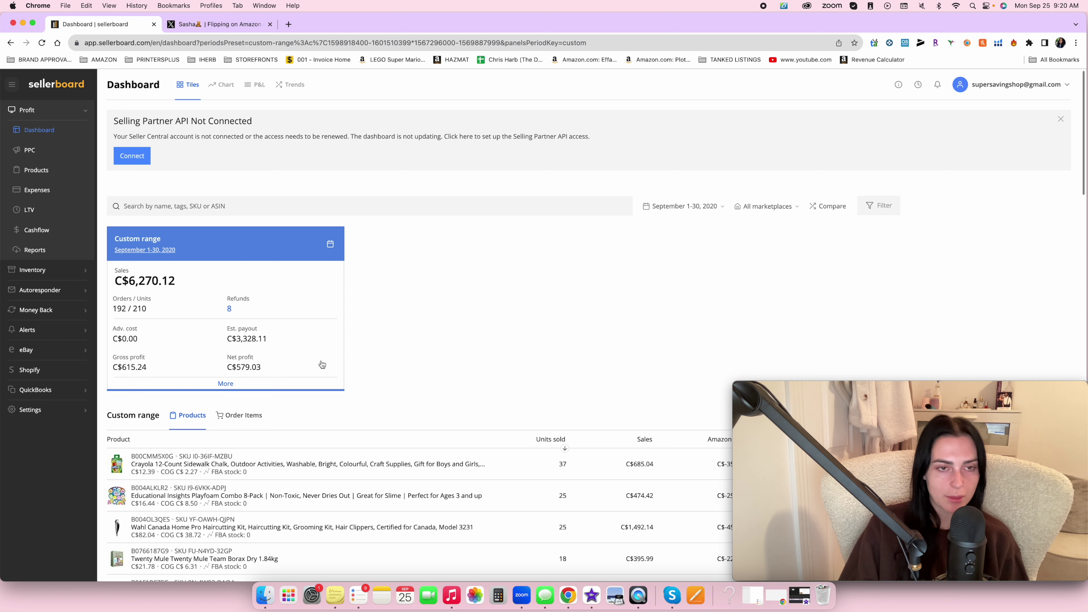
Filter the dashboard to the custom range October 1 to October 31, 2020.
click(684, 207)
click(1030, 283)
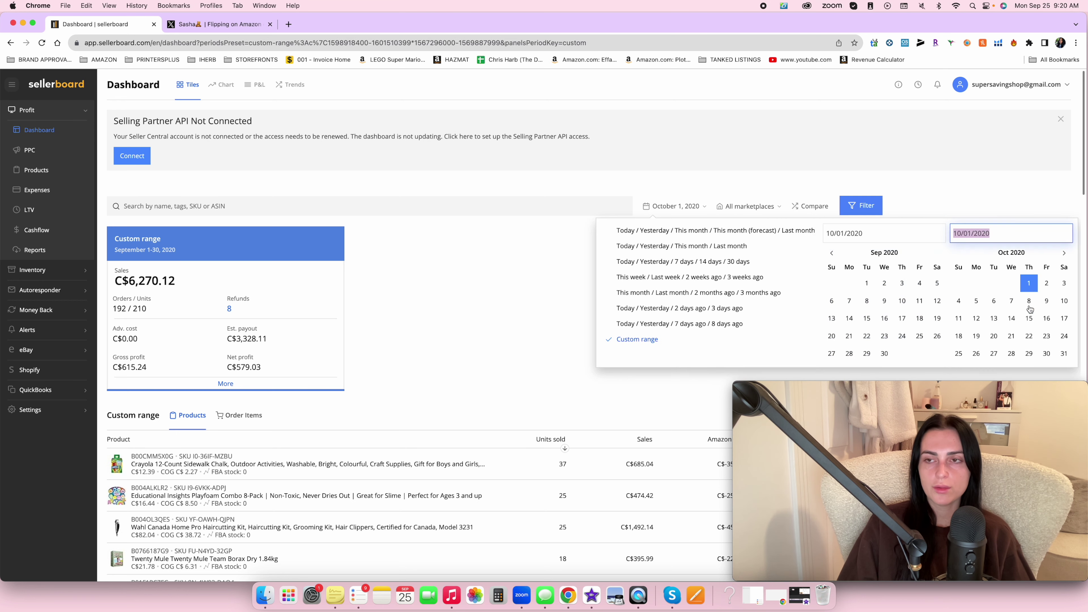
click(1064, 353)
click(874, 205)
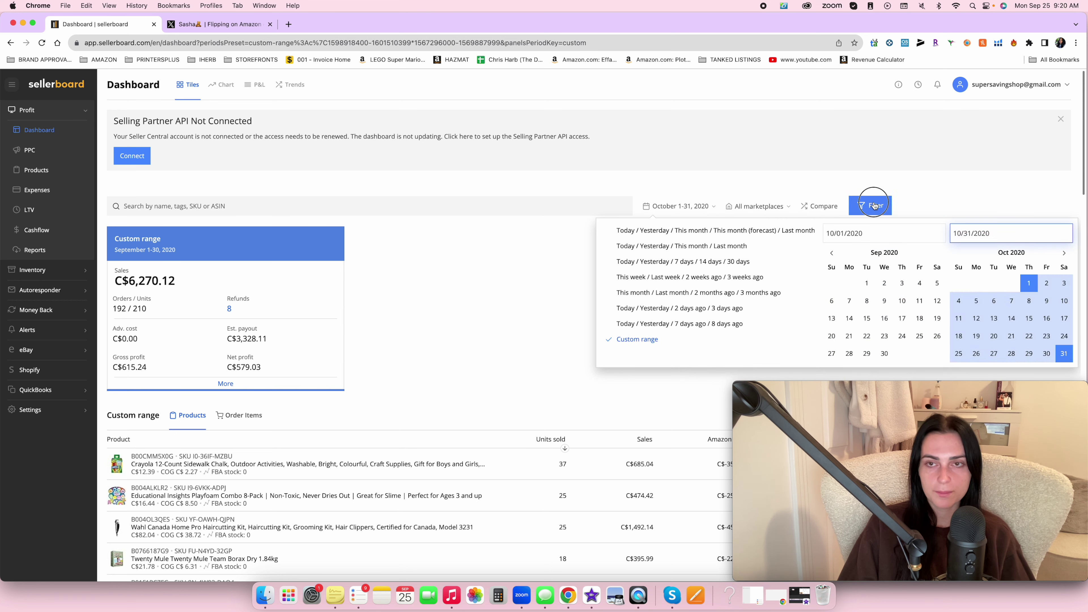
Examine the detailed October 2020 breakdown, including the individual expense items, and close it.
click(225, 383)
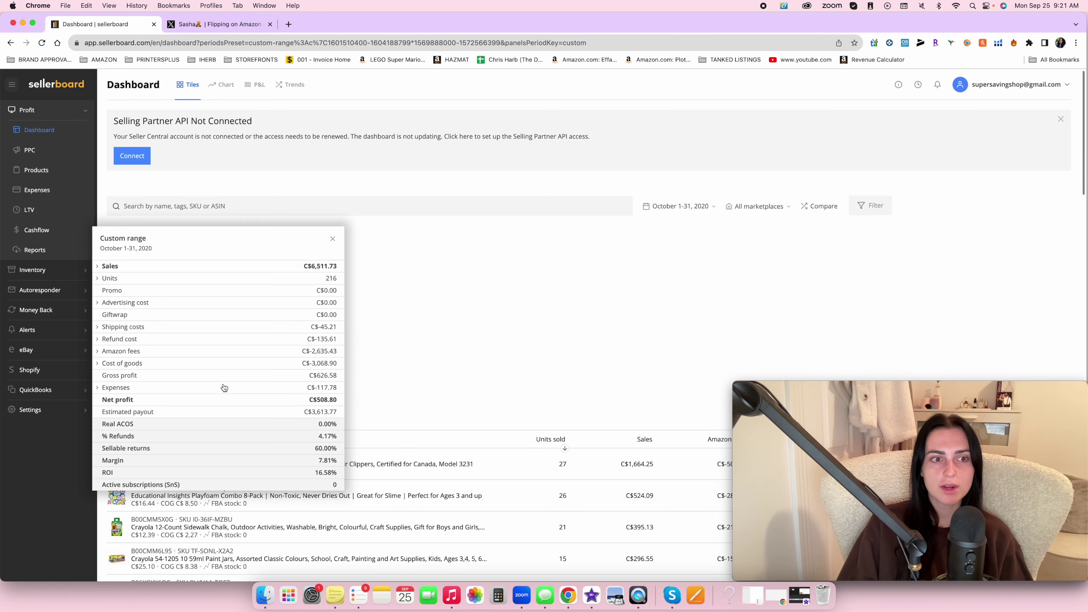
click(98, 388)
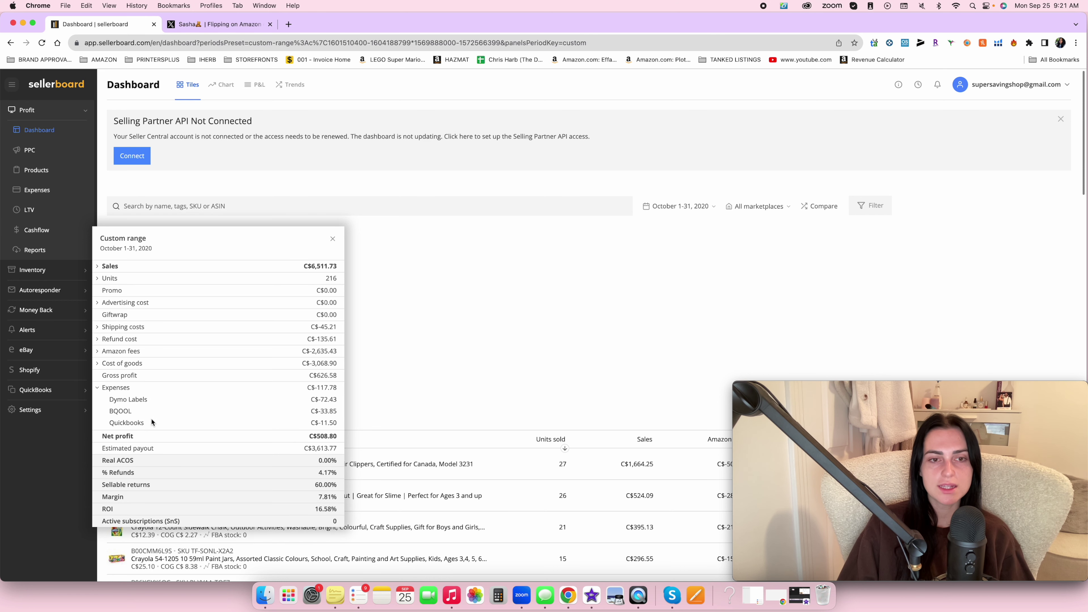
click(385, 330)
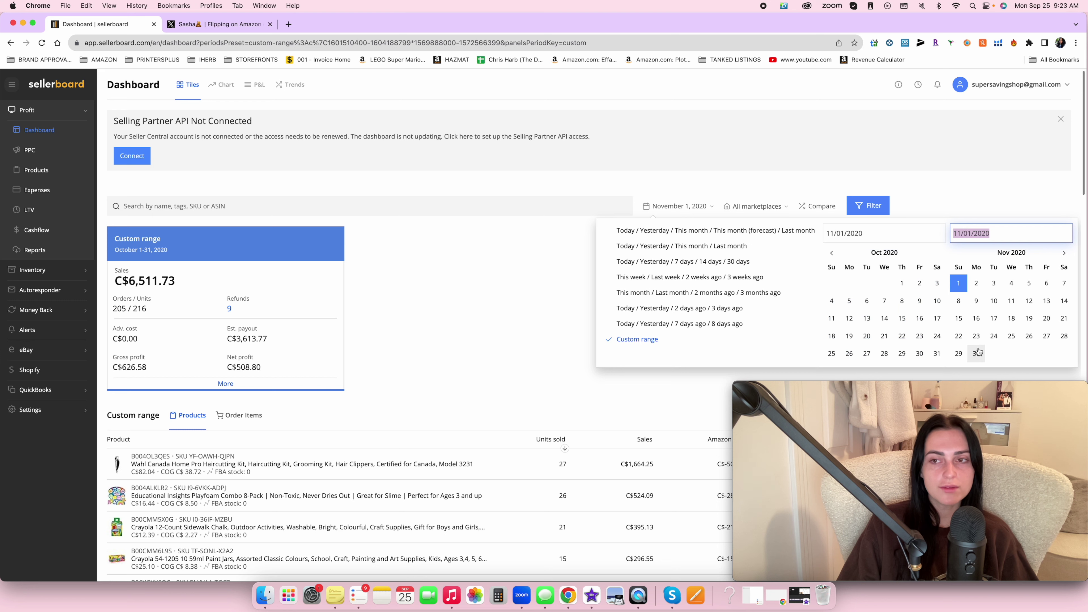
Filter the dashboard to November 1 to November 30, 2020 and examine that month's detailed breakdown and profit figures.
click(976, 353)
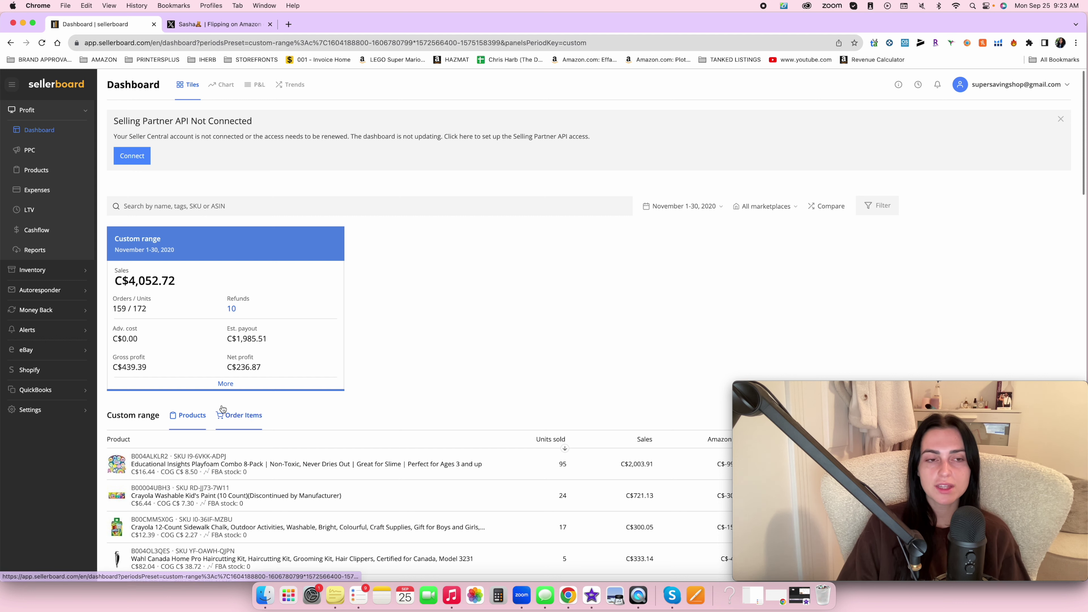
click(225, 383)
click(231, 391)
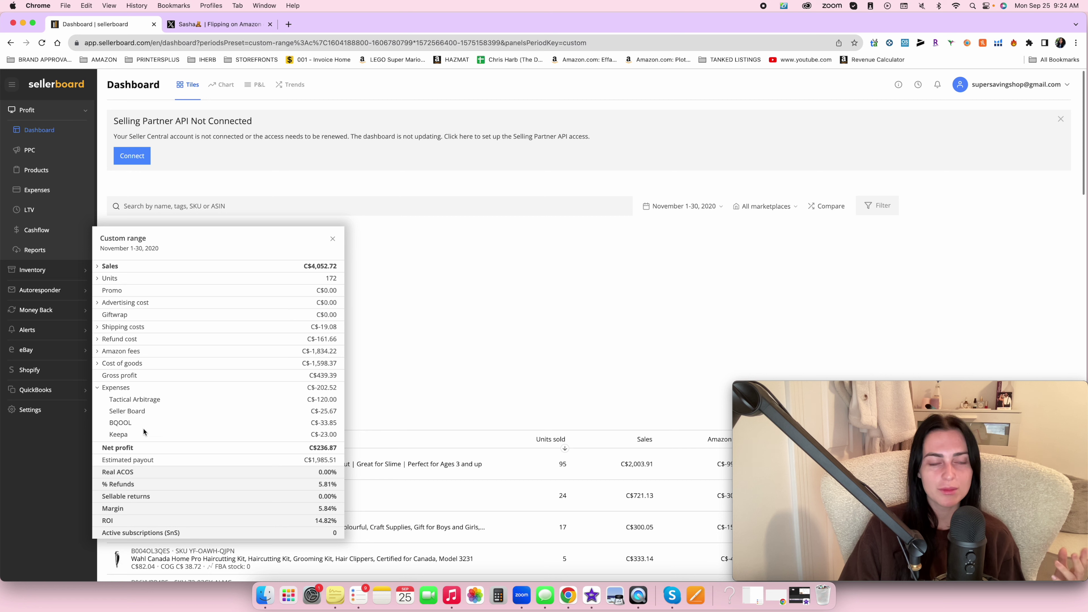
mouse_move(329, 392)
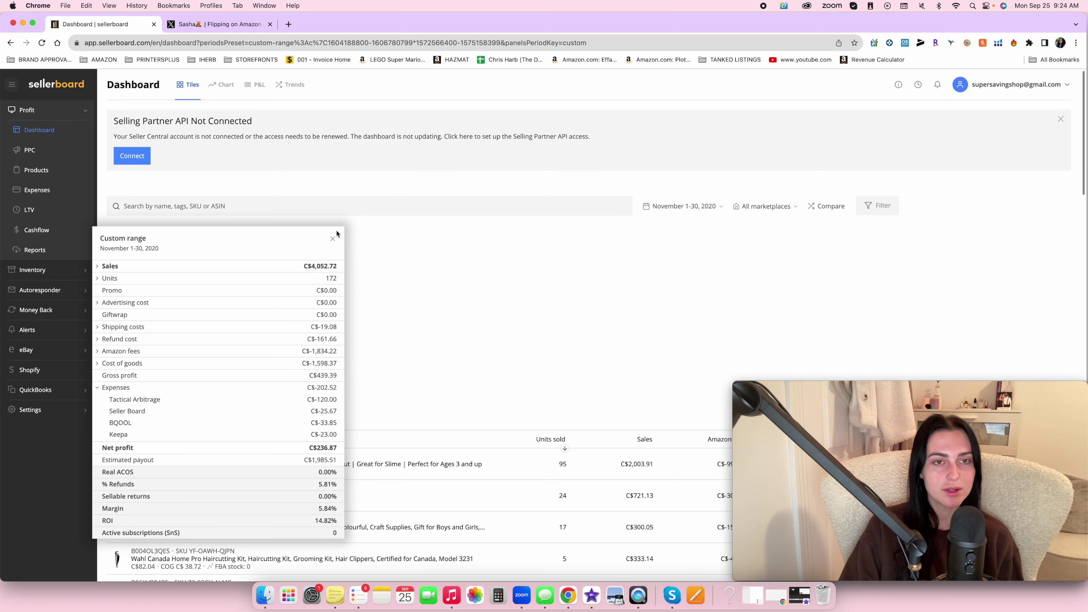
click(333, 238)
mouse_move(136, 372)
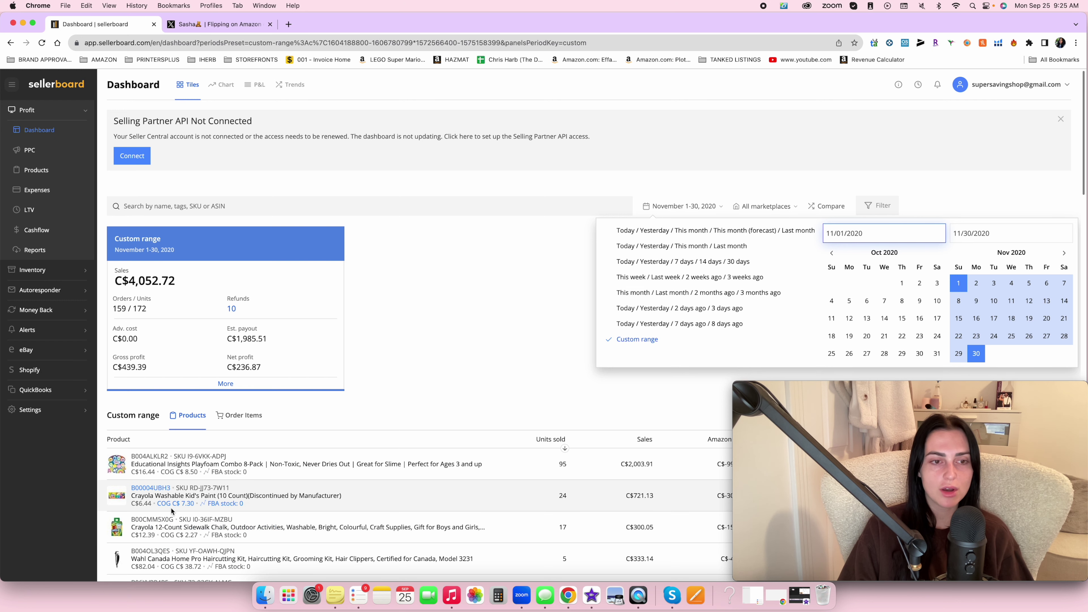
Switch to Calculator, multiply 50 by 7, and return to the dashboard with the date picker closed.
click(498, 595)
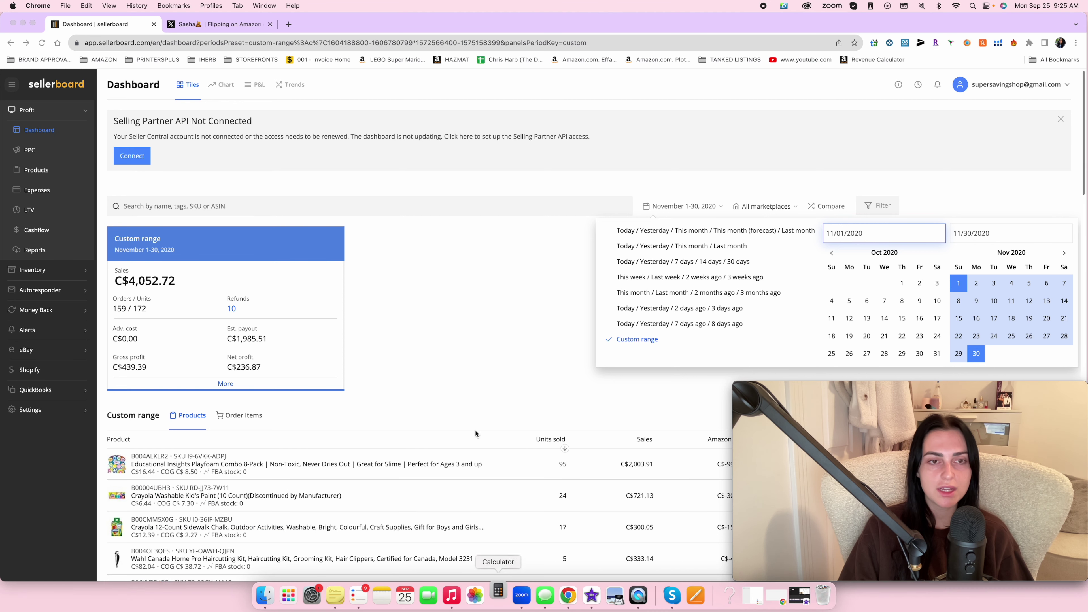
click(512, 386)
click(498, 433)
click(570, 364)
text(7)
key(Return)
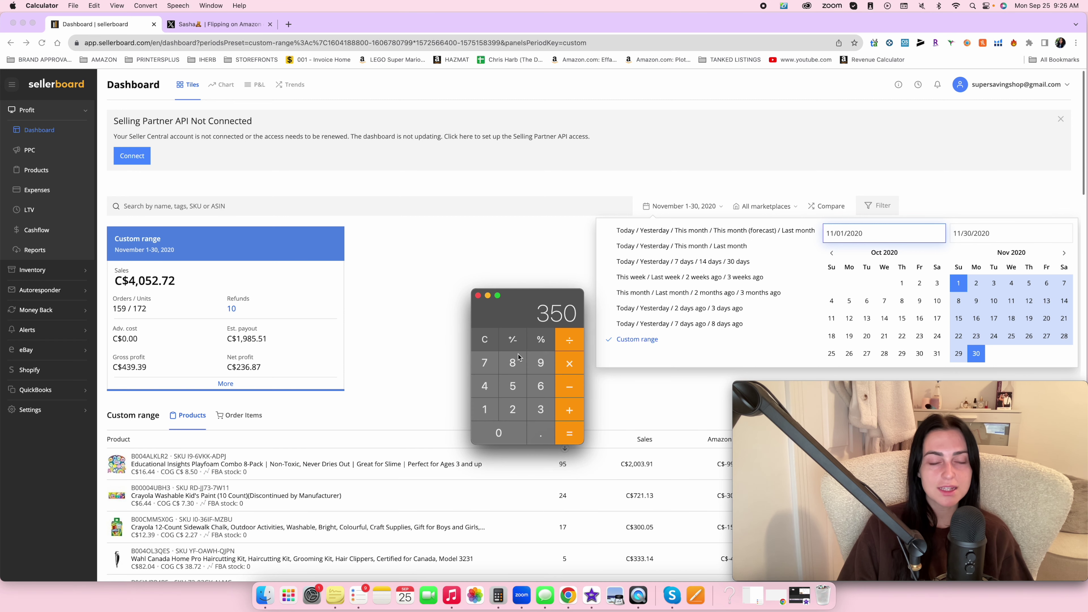
click(478, 295)
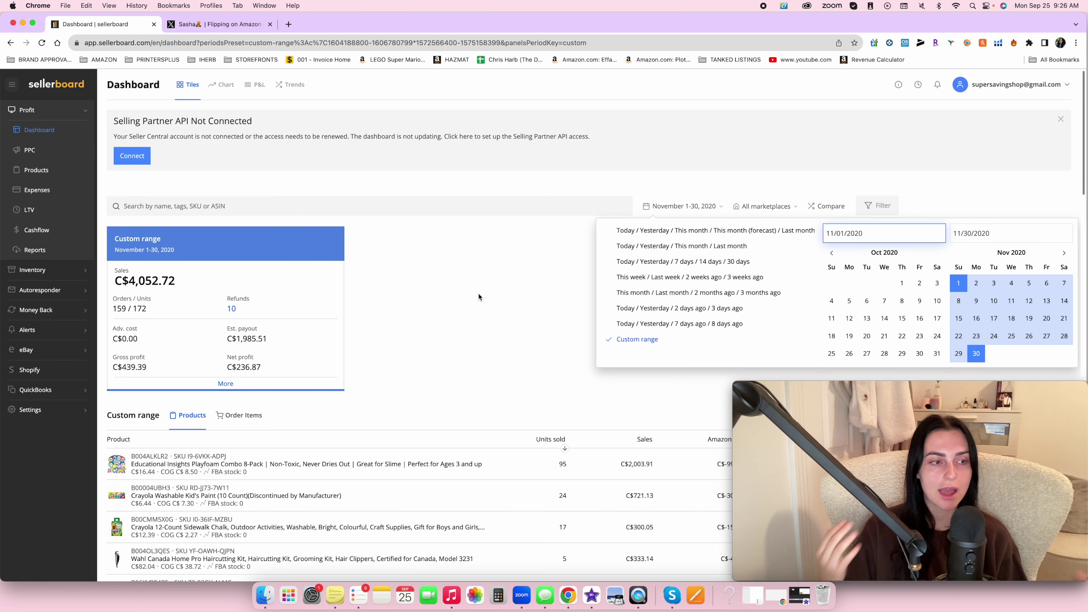
click(479, 294)
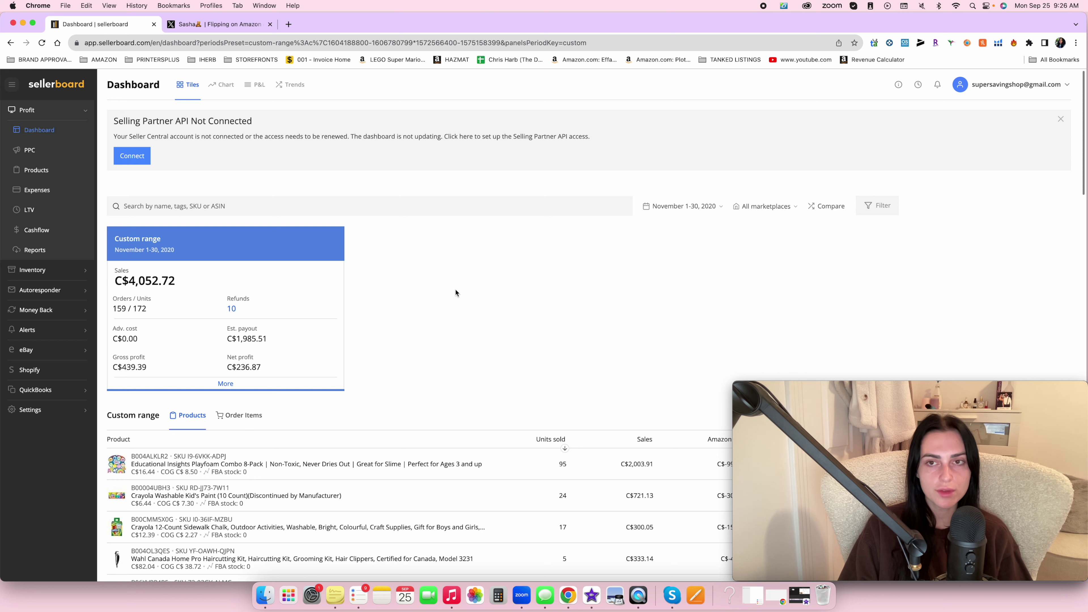
Filter the dashboard to the custom range December 1 to December 31, 2020.
click(718, 207)
click(700, 204)
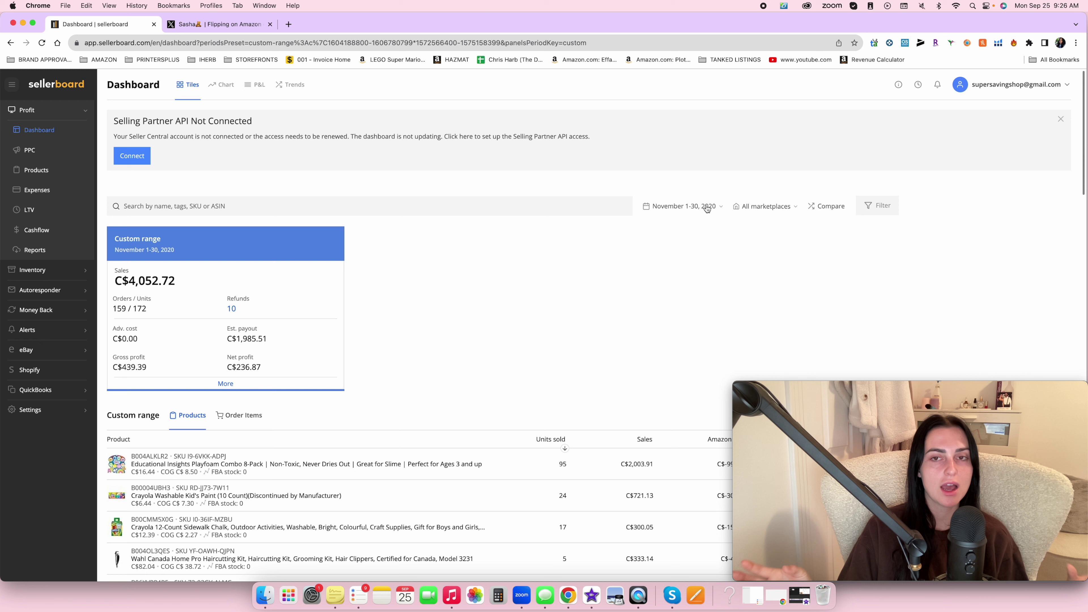
click(707, 208)
click(994, 283)
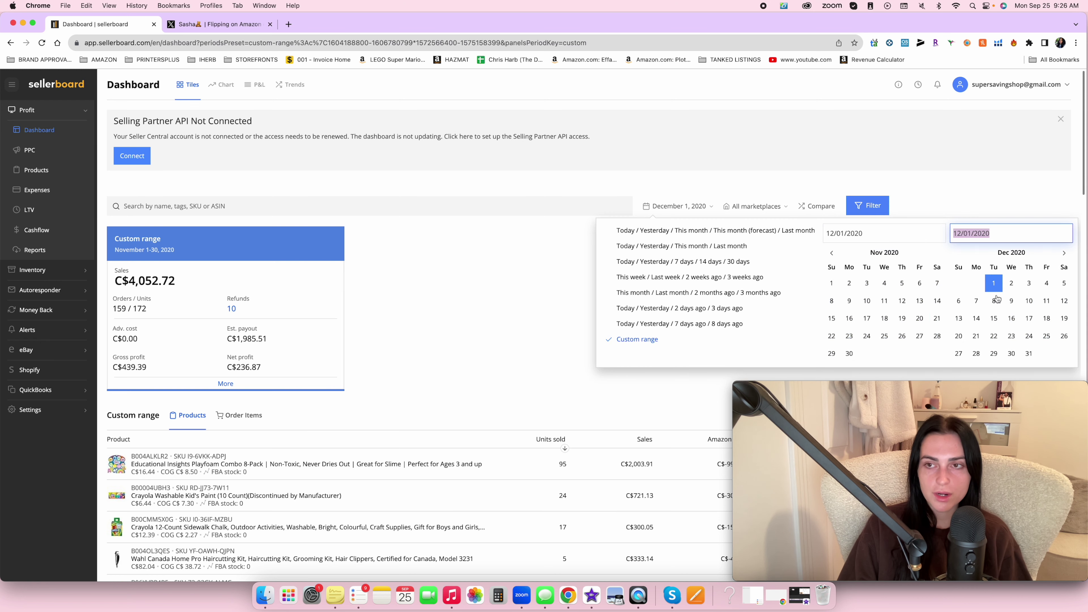
click(1029, 353)
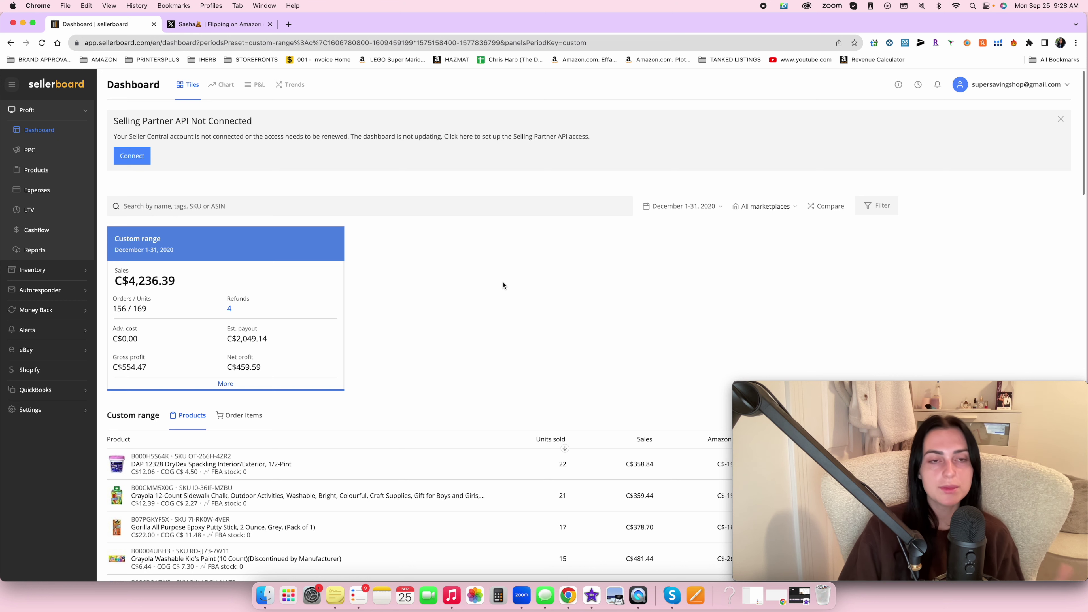
Filter the dashboard to the custom range January 1 to January 31, 2021.
click(681, 206)
click(1045, 284)
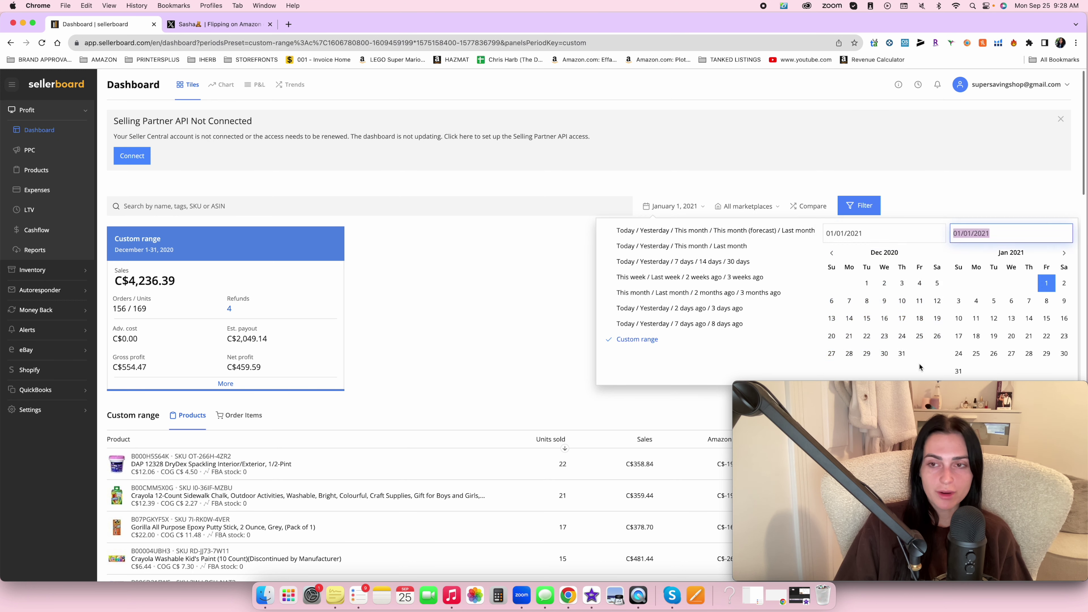
click(958, 371)
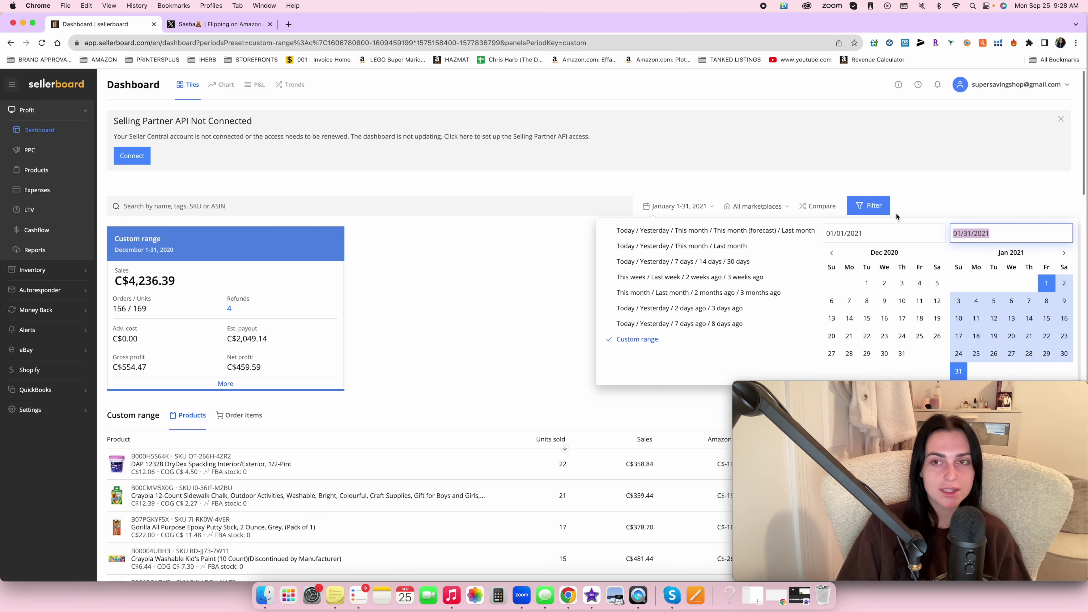
click(473, 286)
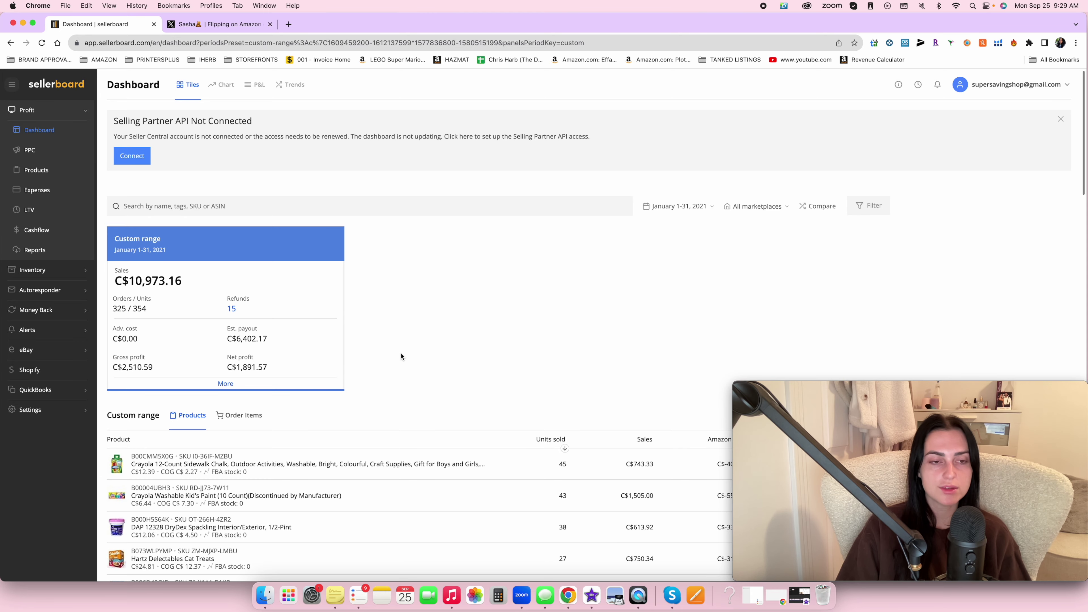
Examine the list of products sold in January 2021 and the month's sales and profit on the summary tile.
scroll(361, 391, down, 2)
scroll(360, 389, down, 20)
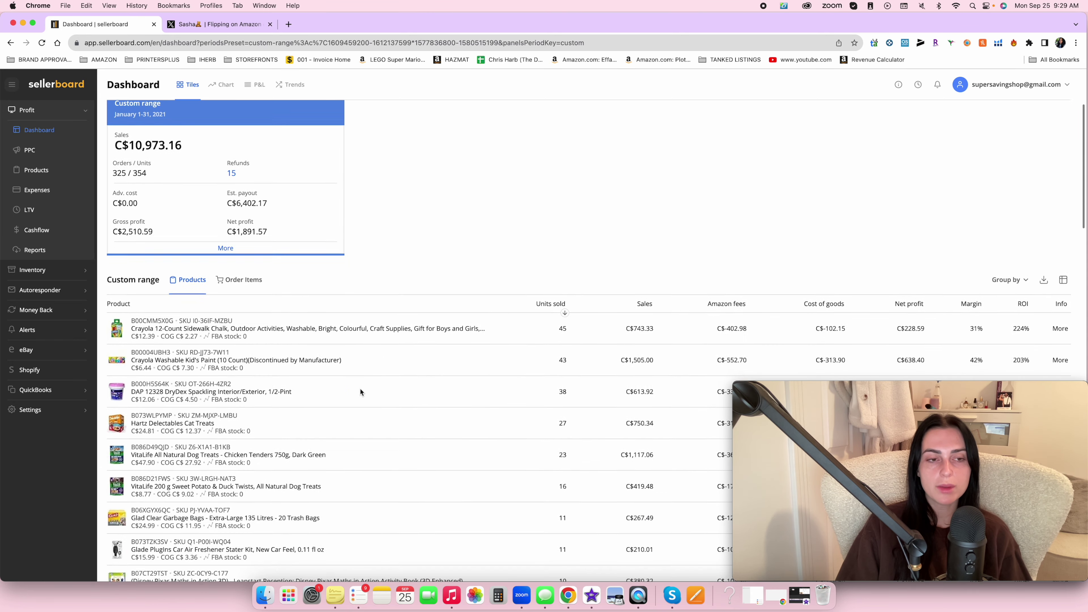
scroll(360, 390, down, 1)
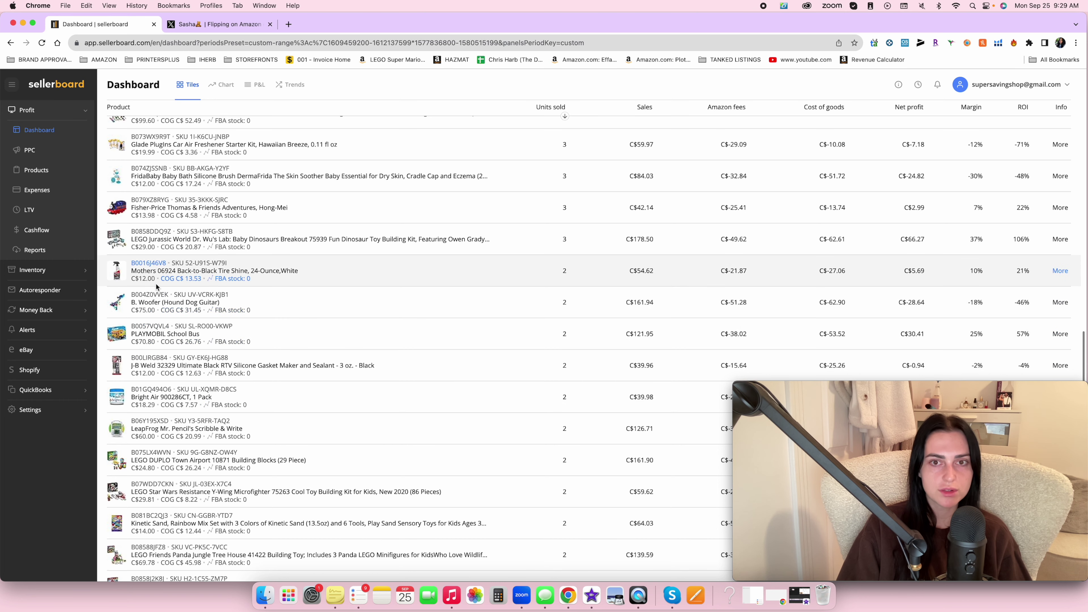
scroll(469, 360, up, 20)
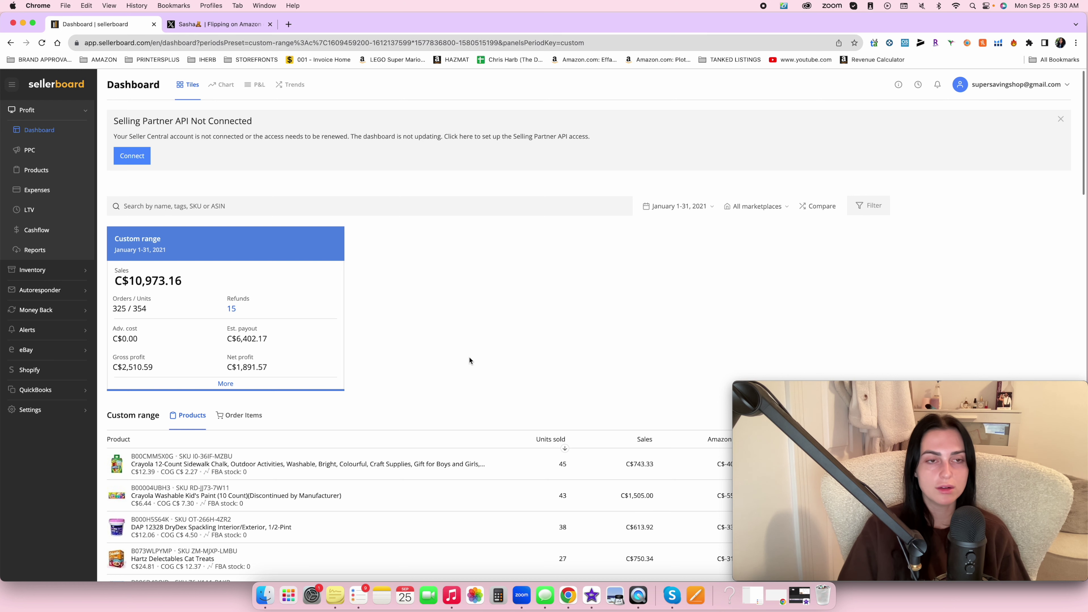
scroll(469, 357, down, 2)
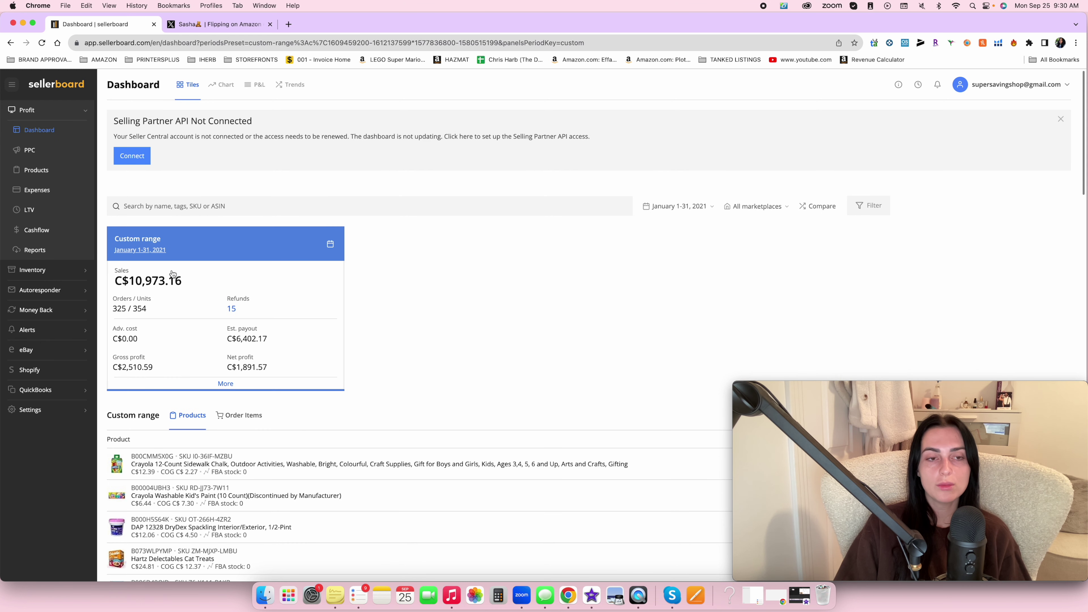
View the detailed profit breakdown for January 1-31, 2021, and close it again.
click(225, 381)
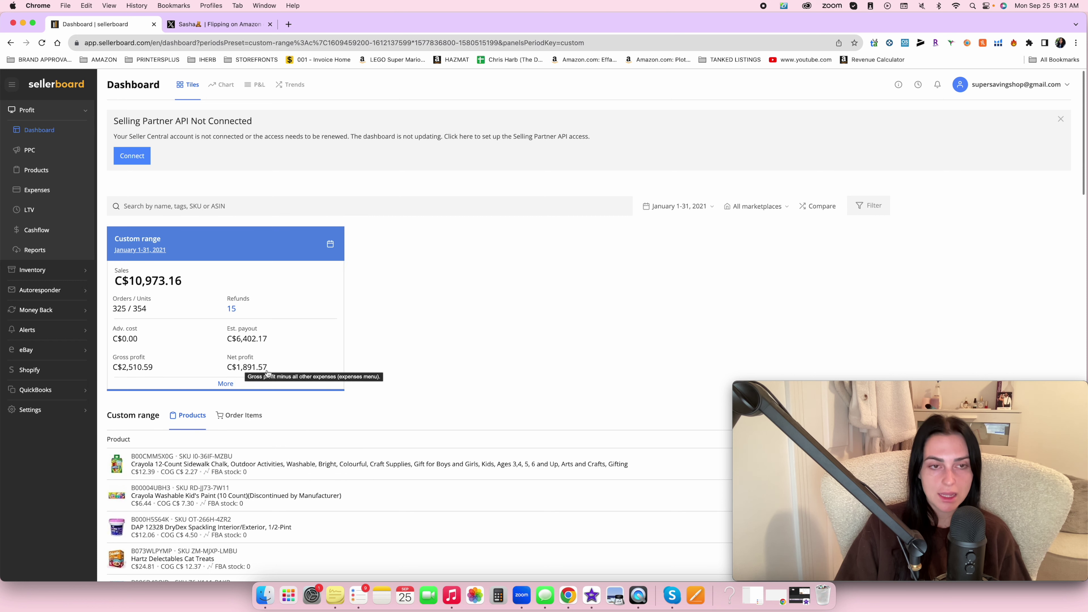
click(226, 384)
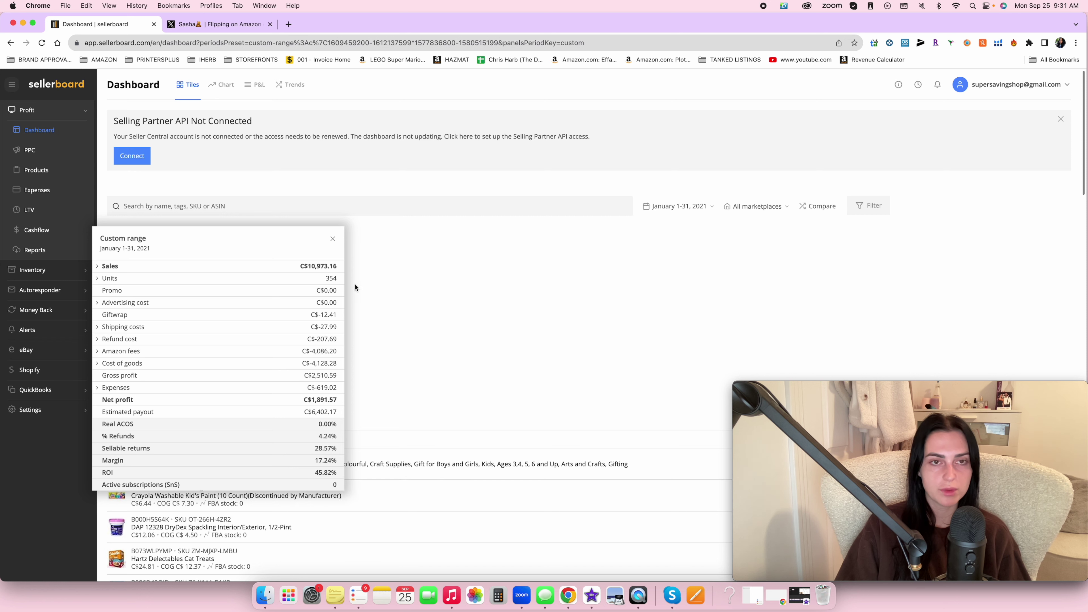
click(333, 239)
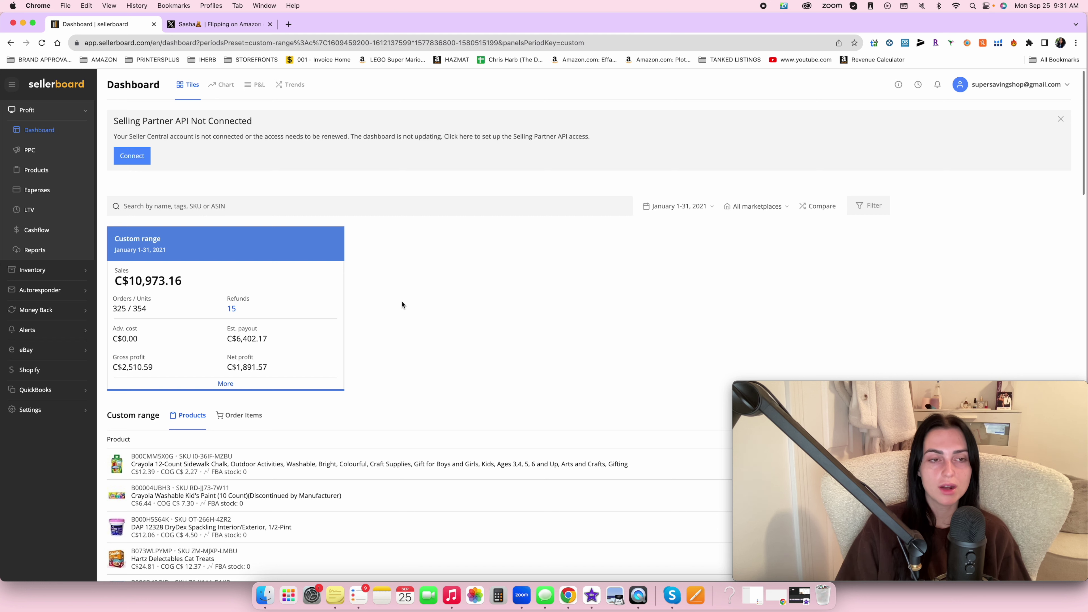
Examine January 2021's itemised expenses, including Xpath and EZ LABELS BEST BUY, and check the month's margin in the detailed breakdown.
click(236, 388)
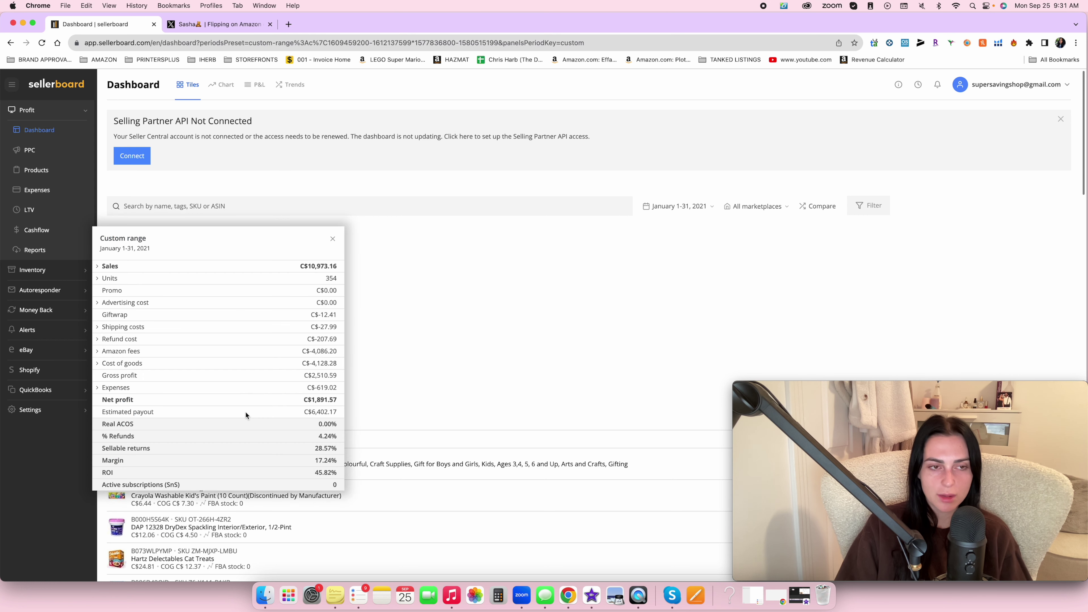
click(97, 387)
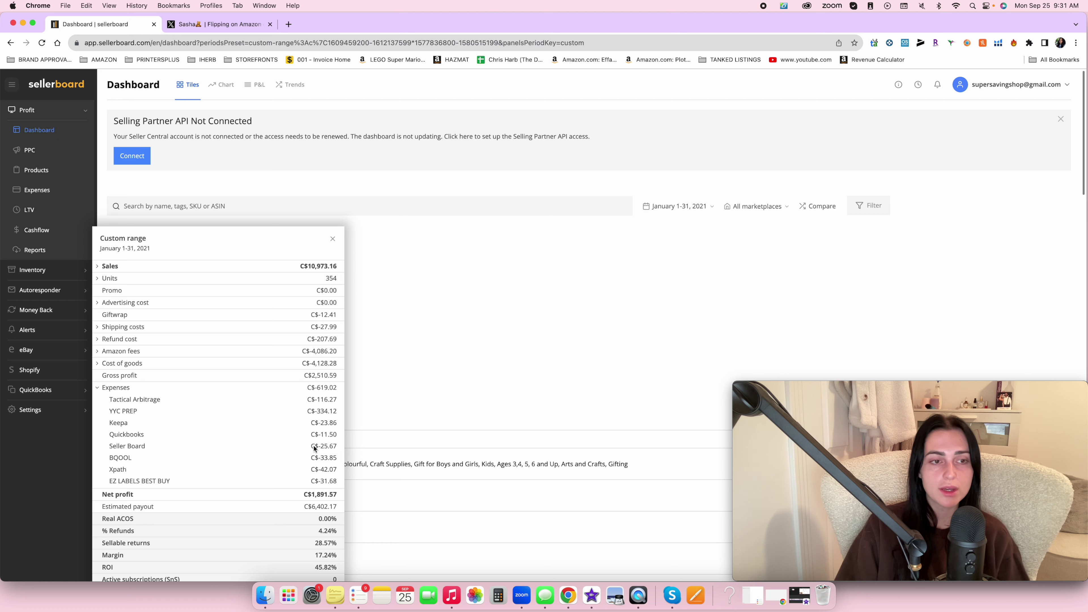
double_click(331, 469)
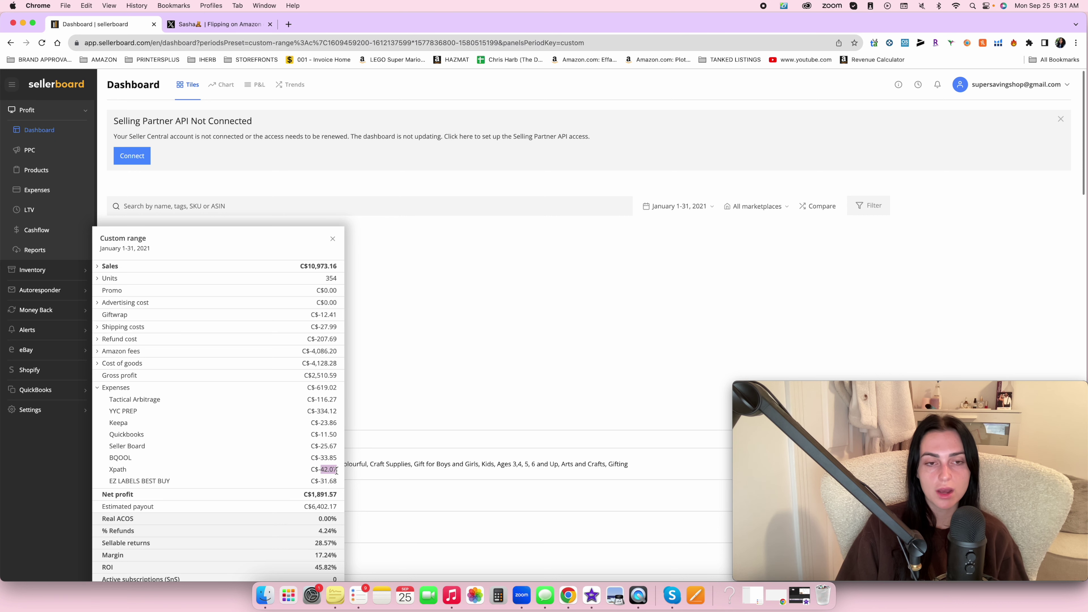
double_click(329, 481)
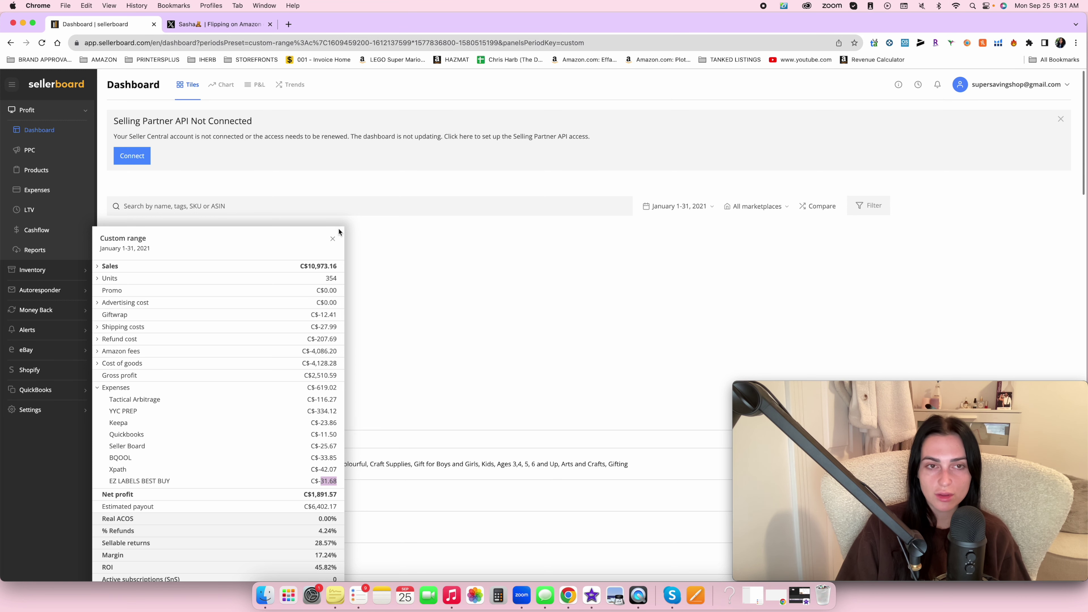
click(333, 240)
click(226, 381)
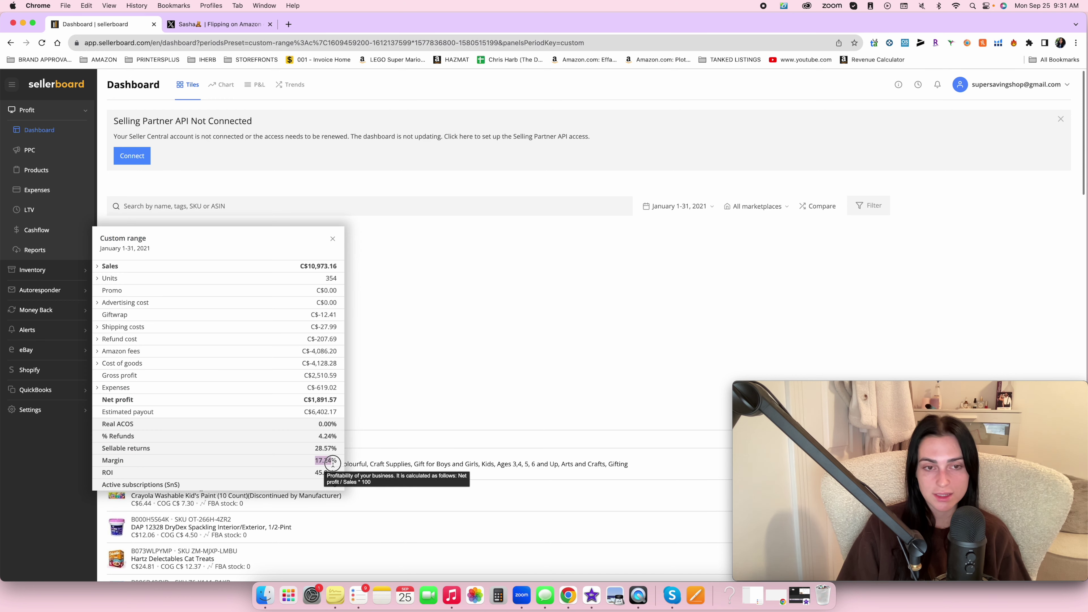
click(388, 411)
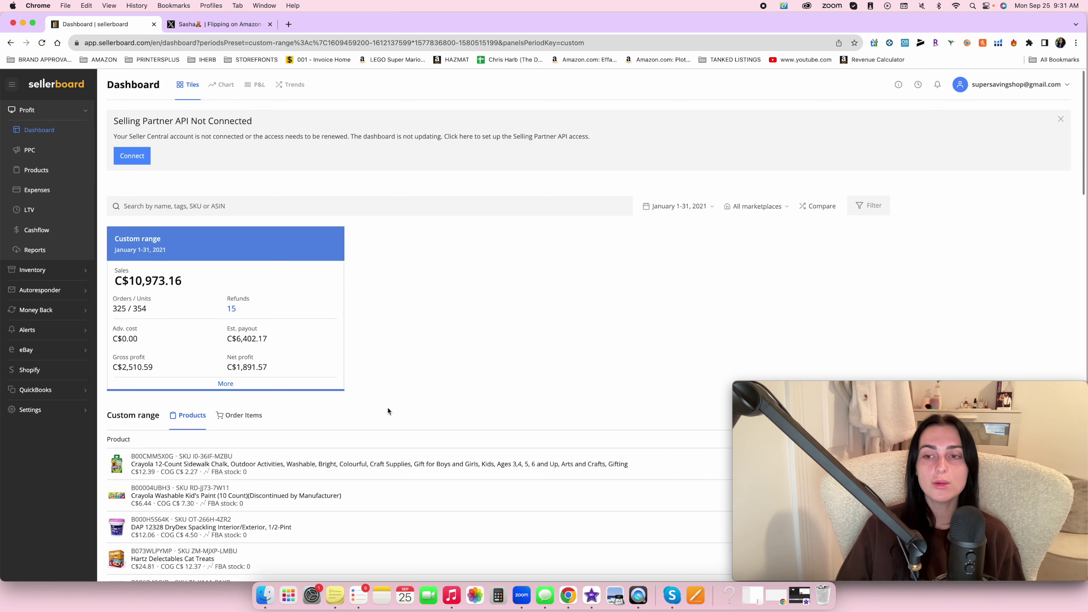